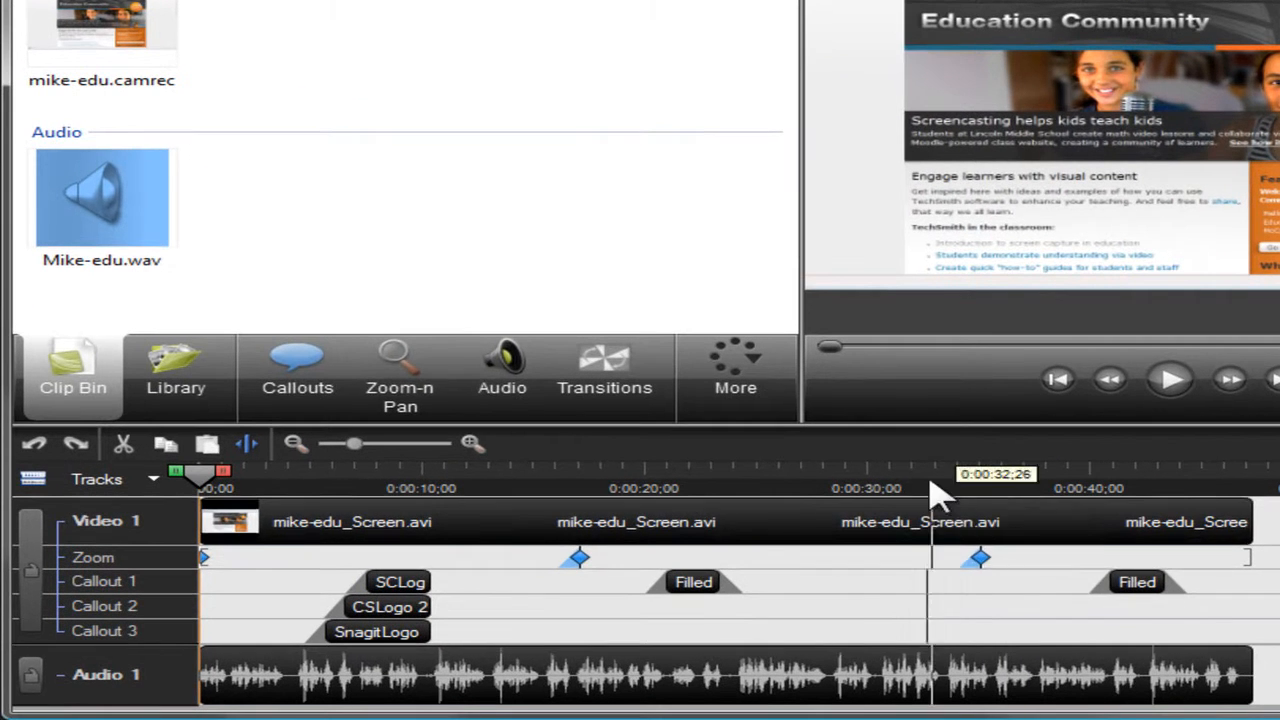
mouse_move(650, 556)
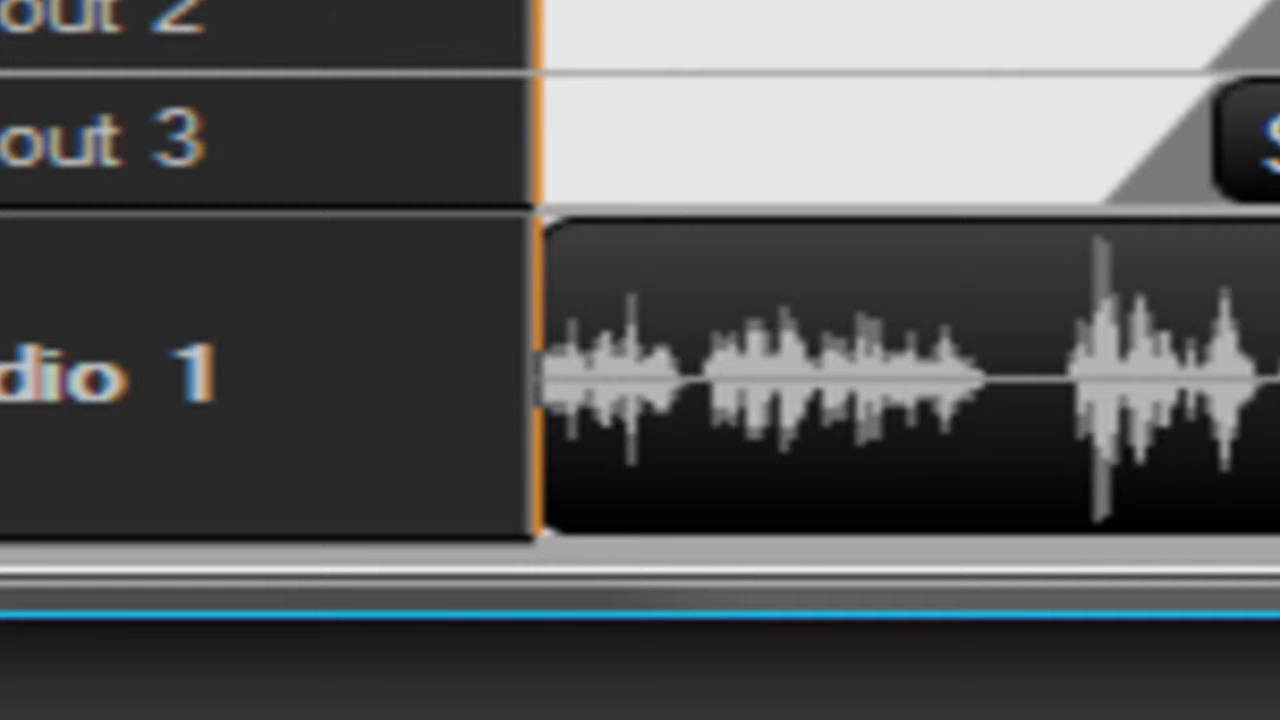
key(ctrl+shift+equal)
key(ctrl+shift+equal)
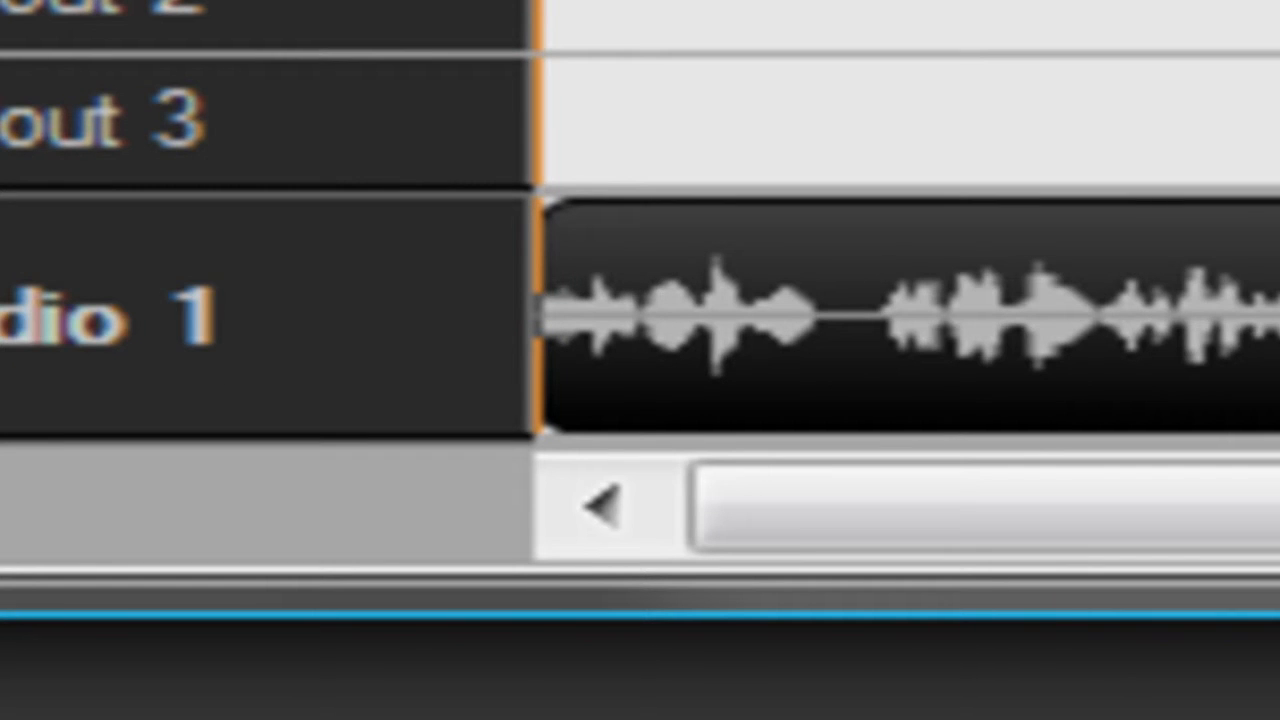
key(ctrl+shift+minus)
key(ctrl+shift+minus)
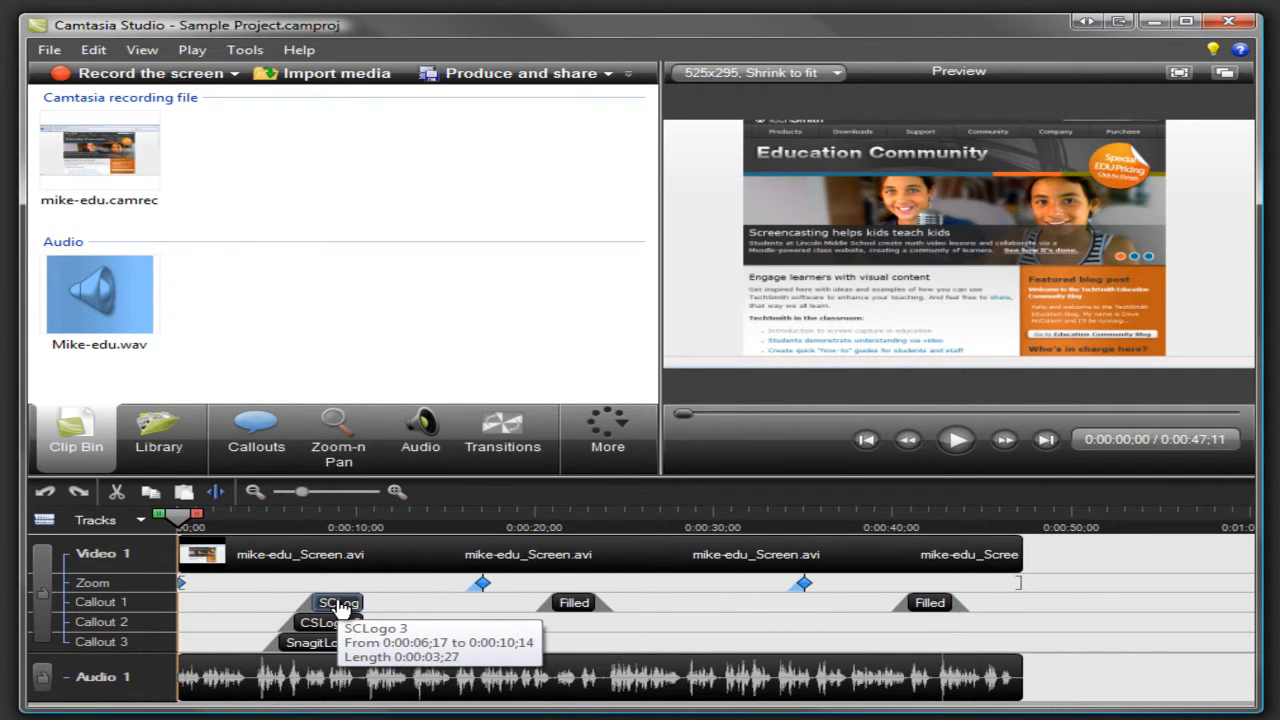
Step: Move the SCLogo 3 callout later on the timeline and adjust its ends to span 0:00:08;26 to 0:00:14;01
drag(340, 608, 424, 610)
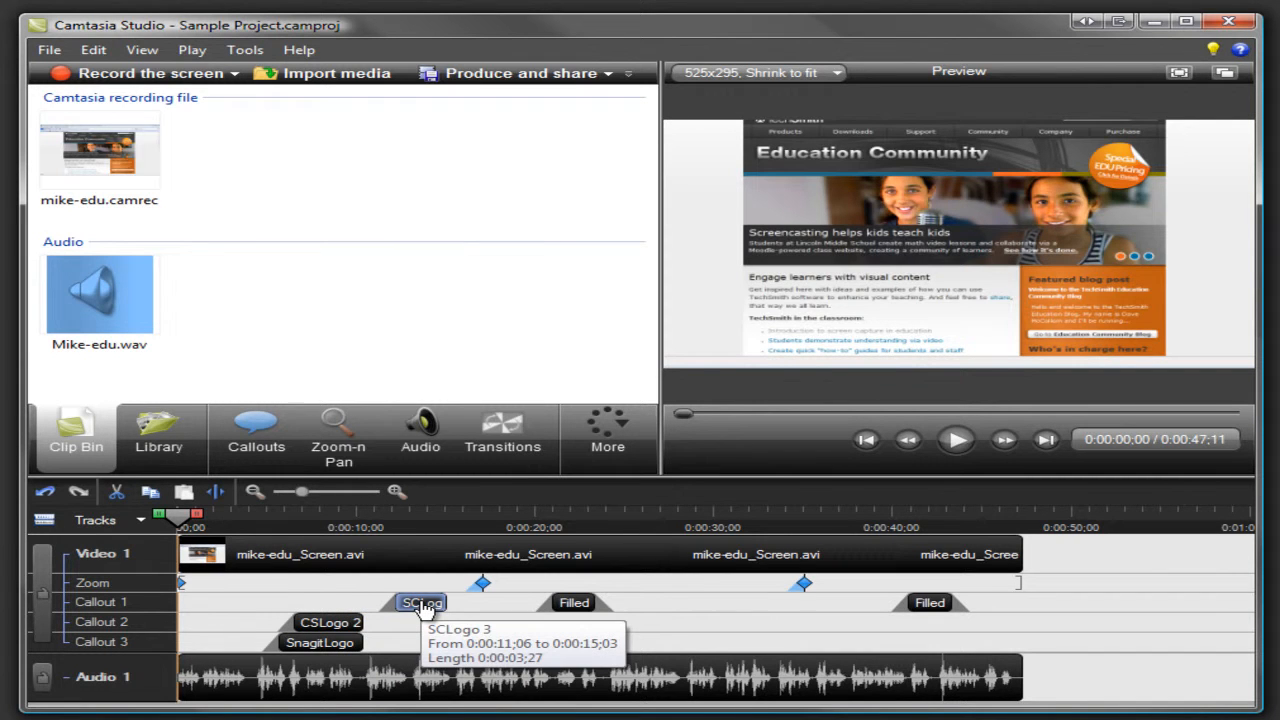
drag(399, 603, 352, 602)
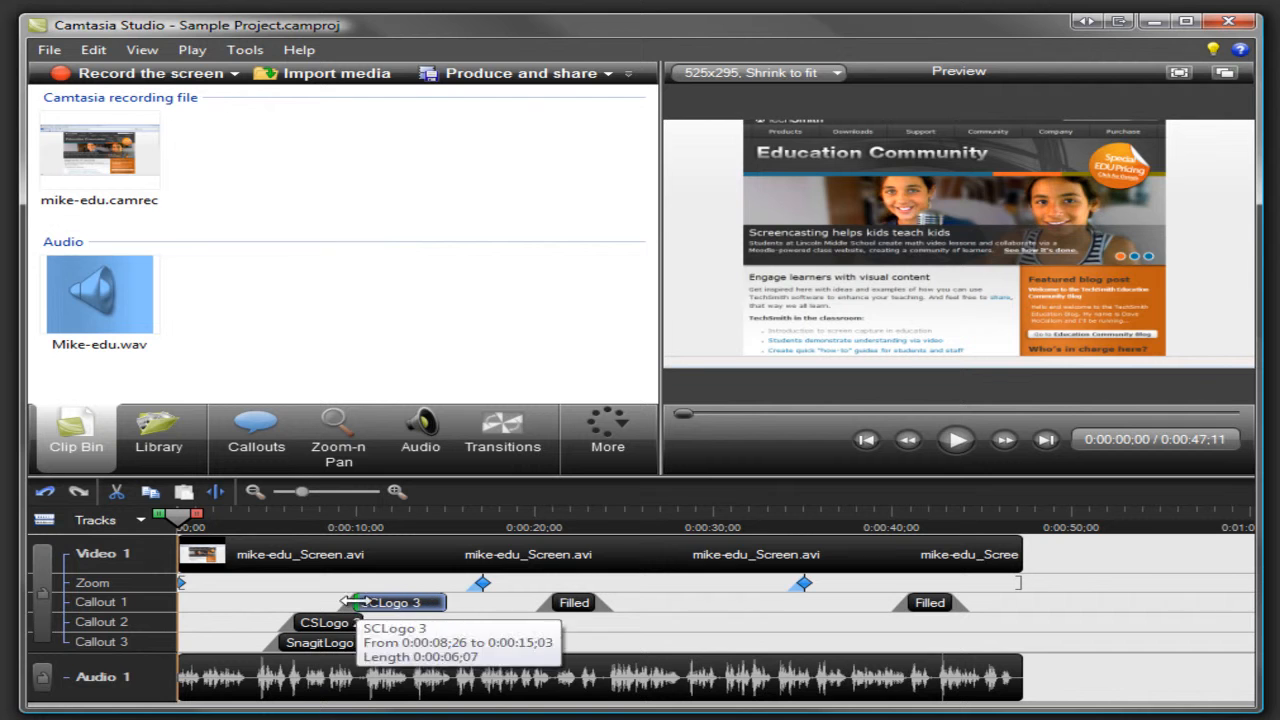
drag(446, 603, 430, 600)
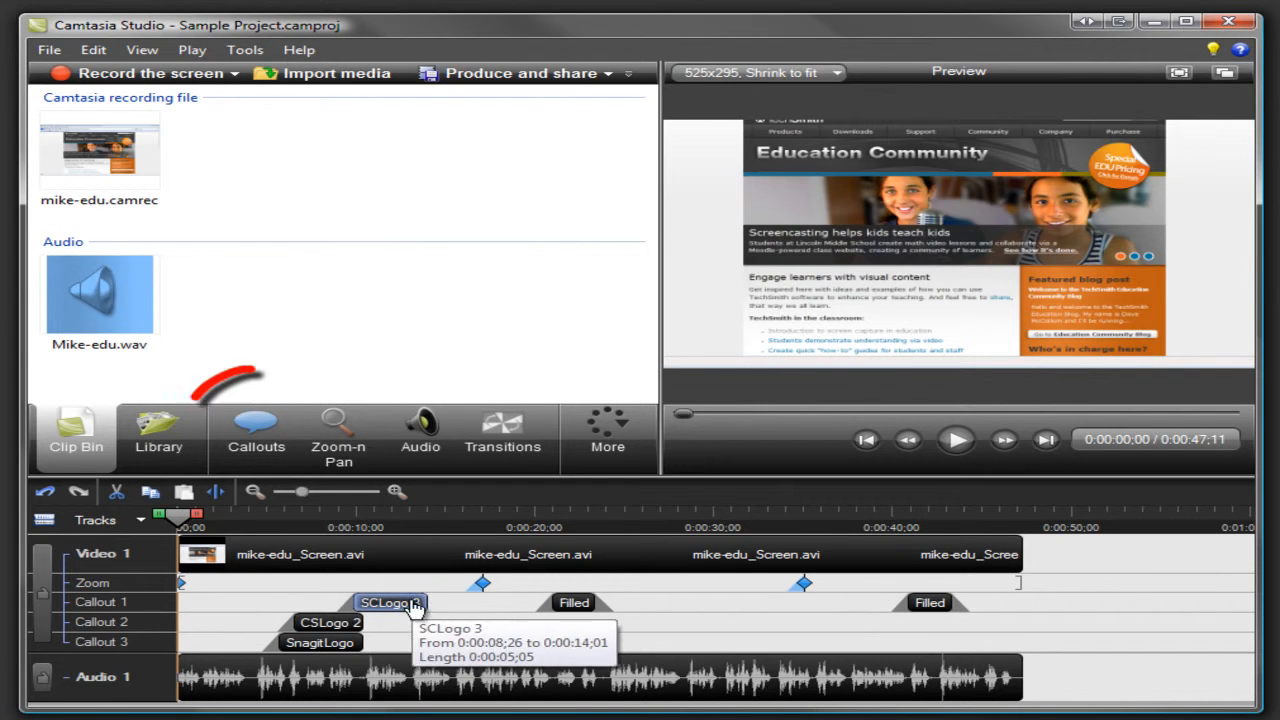
Step: Play the project preview from the beginning for a few seconds and pause it
drag(190, 538, 329, 530)
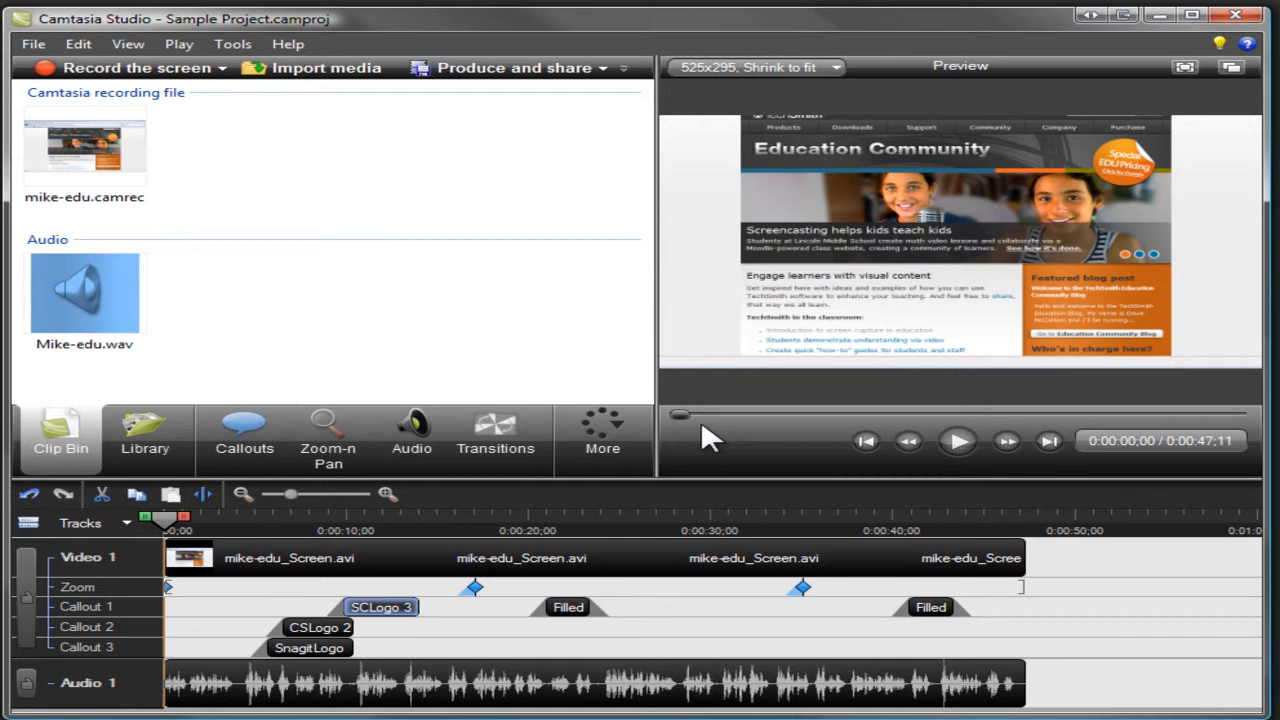
click(958, 441)
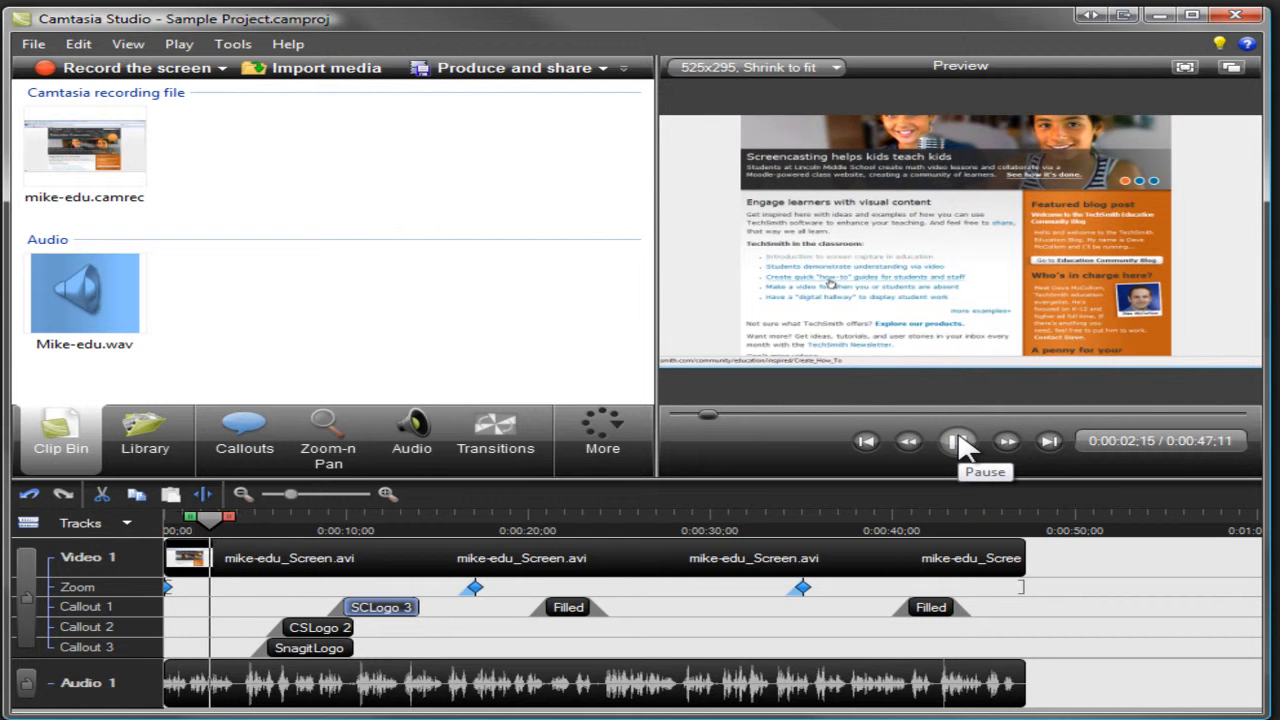
click(958, 441)
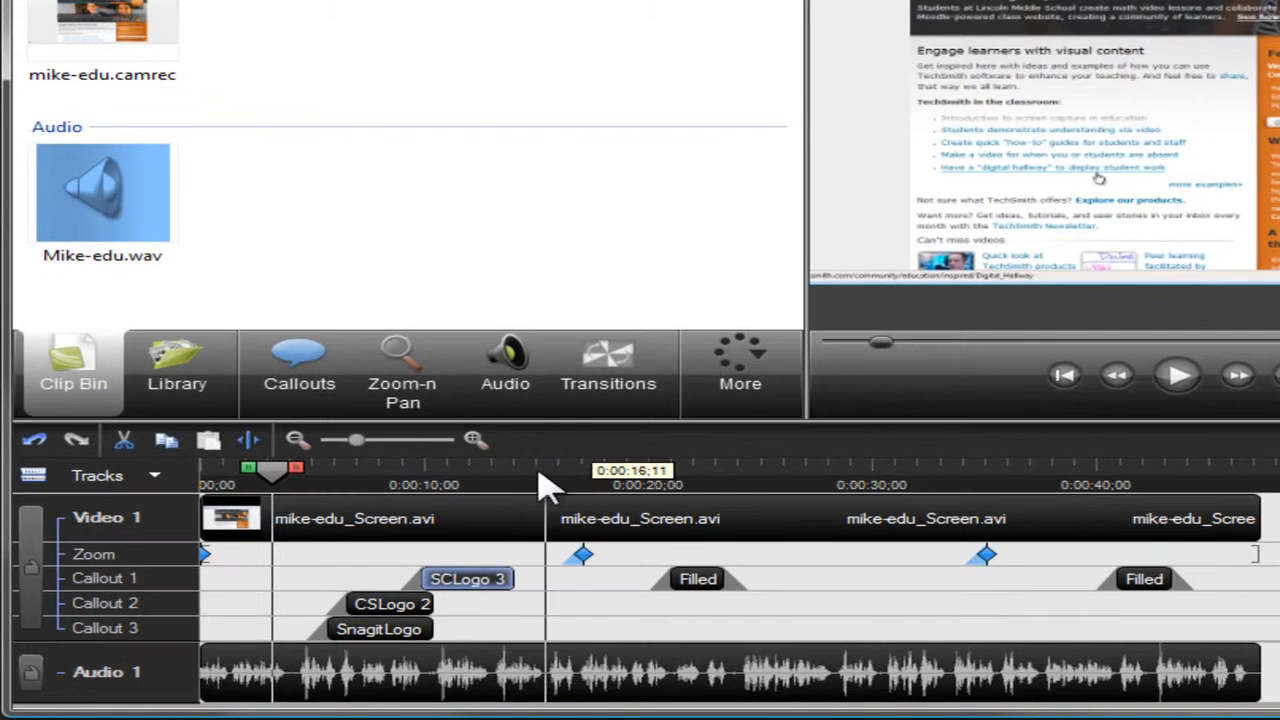
Step: Select the timeline range from 0:00:10;27 to about 0:00:20;16, and clear the selection
click(524, 482)
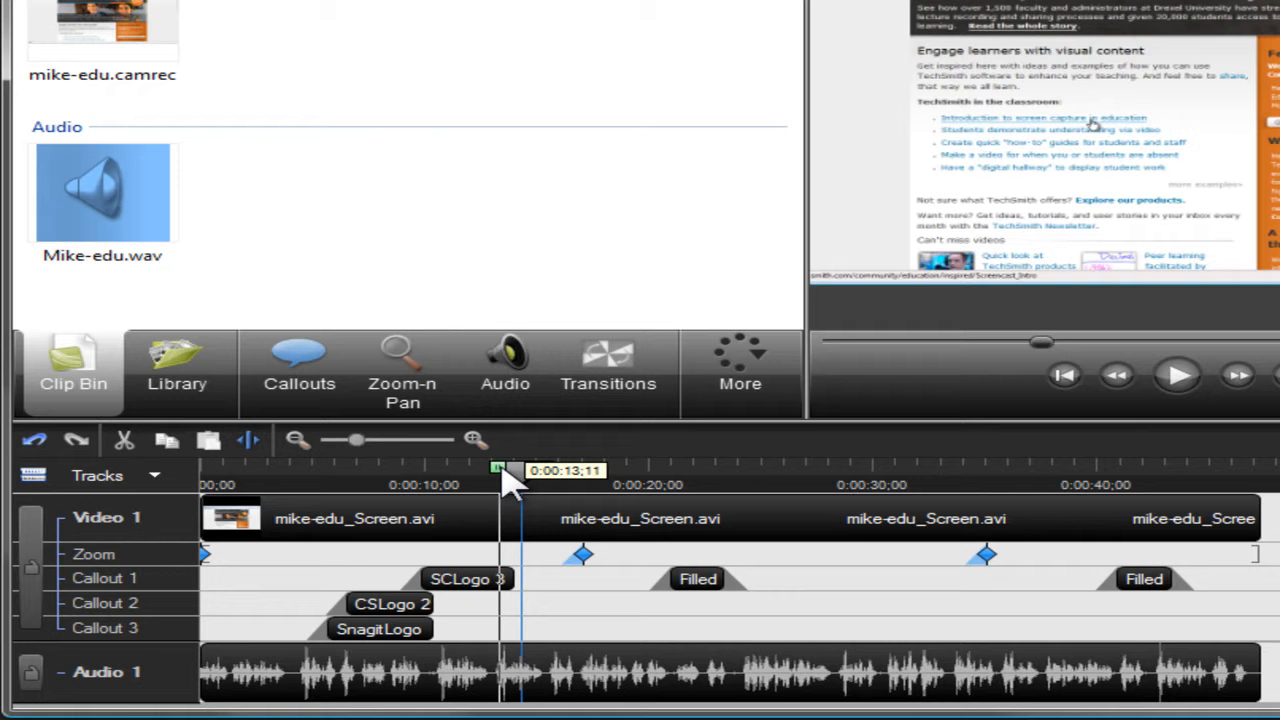
drag(510, 480, 430, 478)
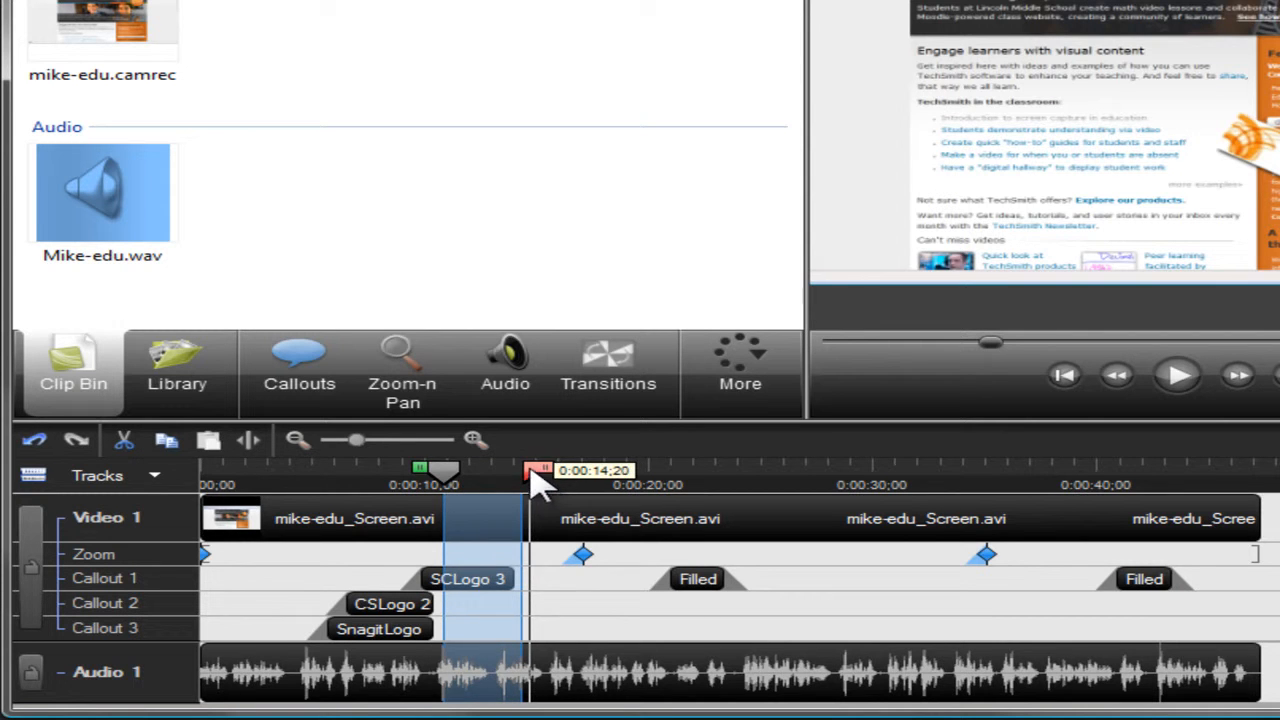
drag(532, 476, 680, 484)
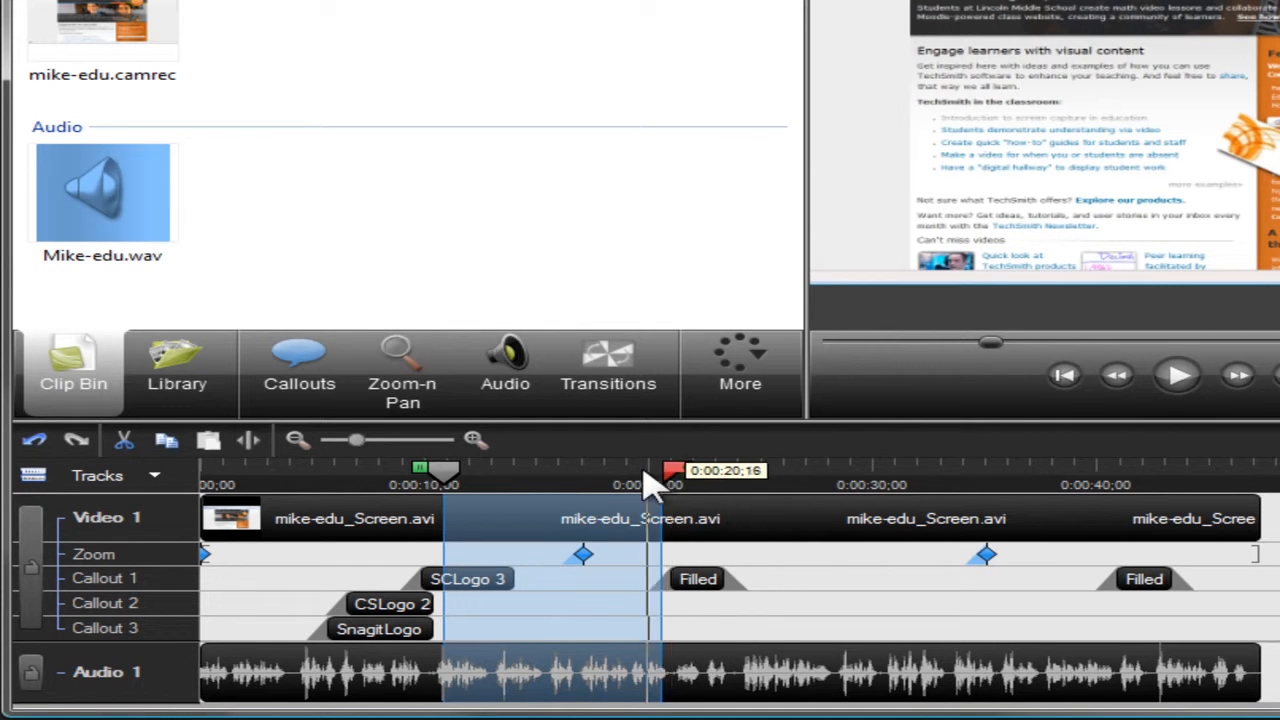
click(450, 484)
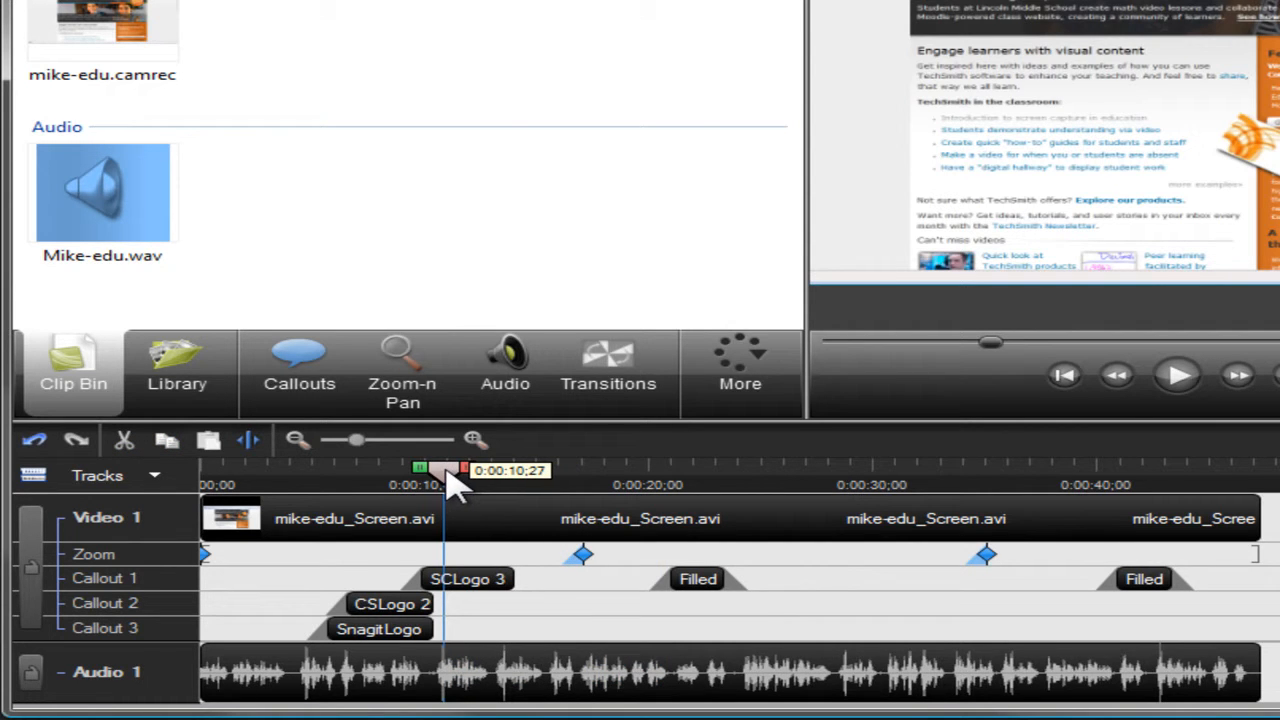
Step: Split the video and audio clips at about 0:00:04 on the timeline
click(296, 484)
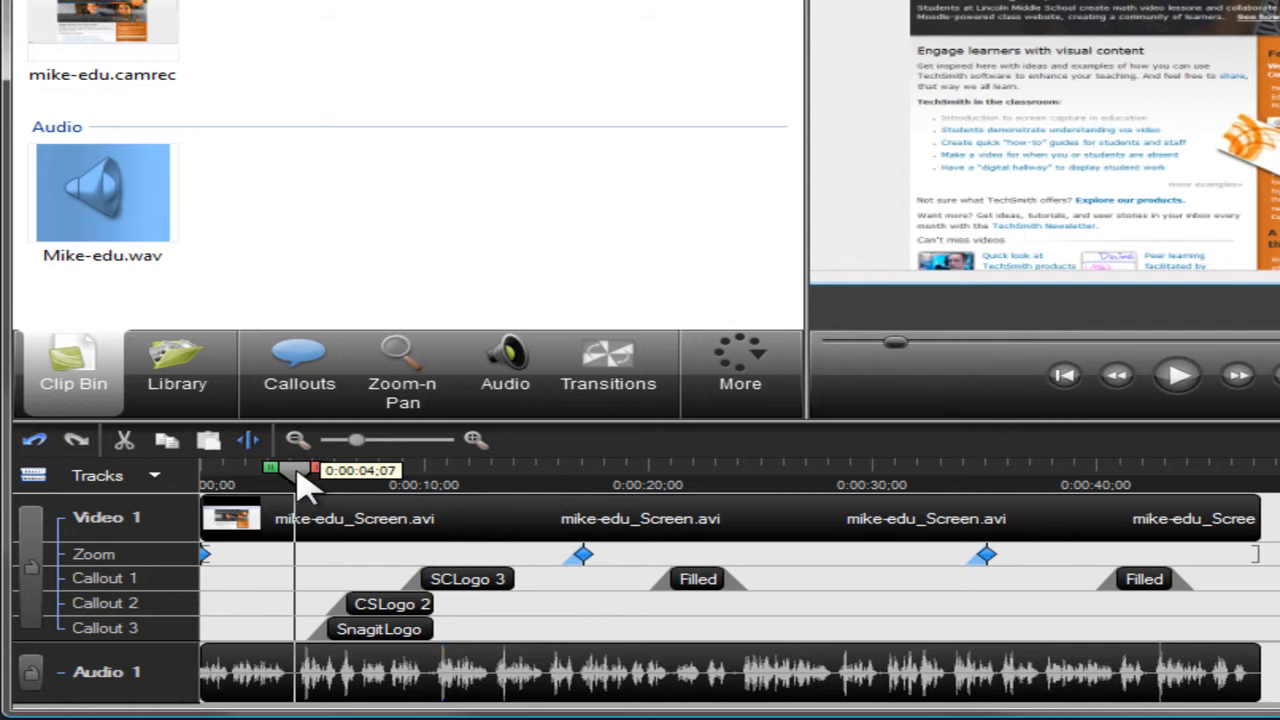
click(250, 441)
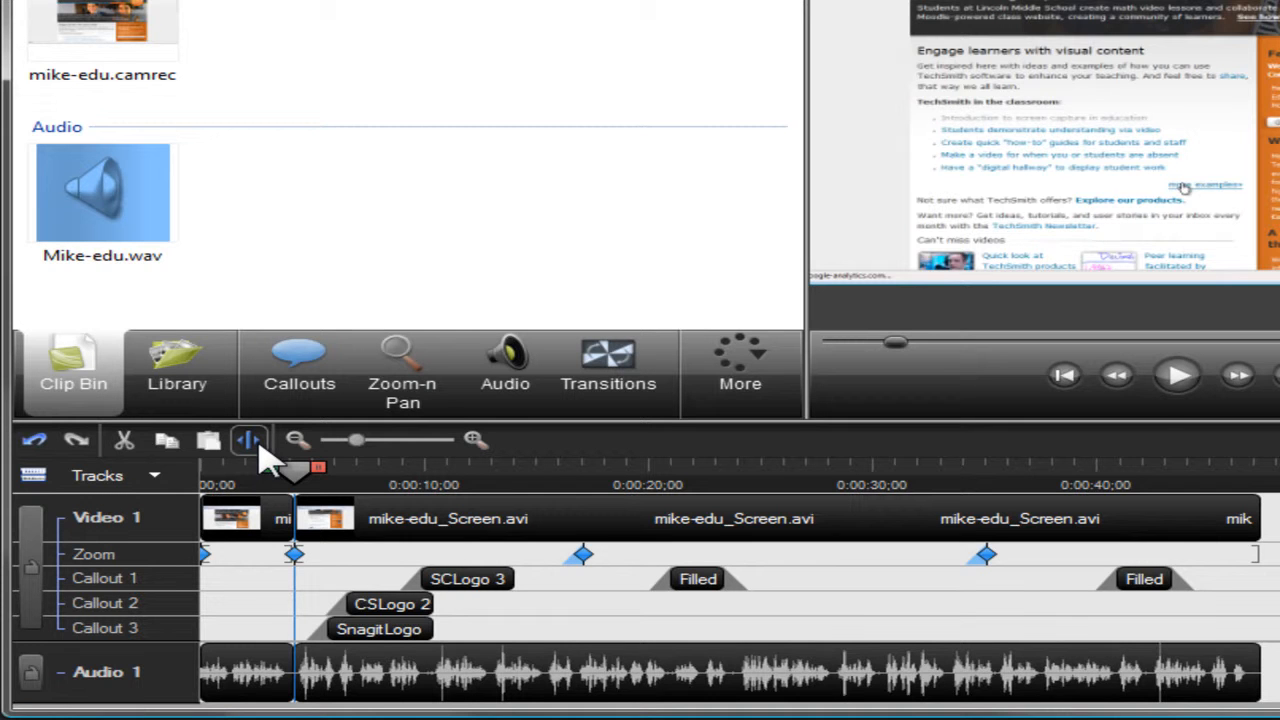
Step: Cut the timeline range from about 0:00:01 up to the split point, and undo the cut
drag(277, 471, 218, 482)
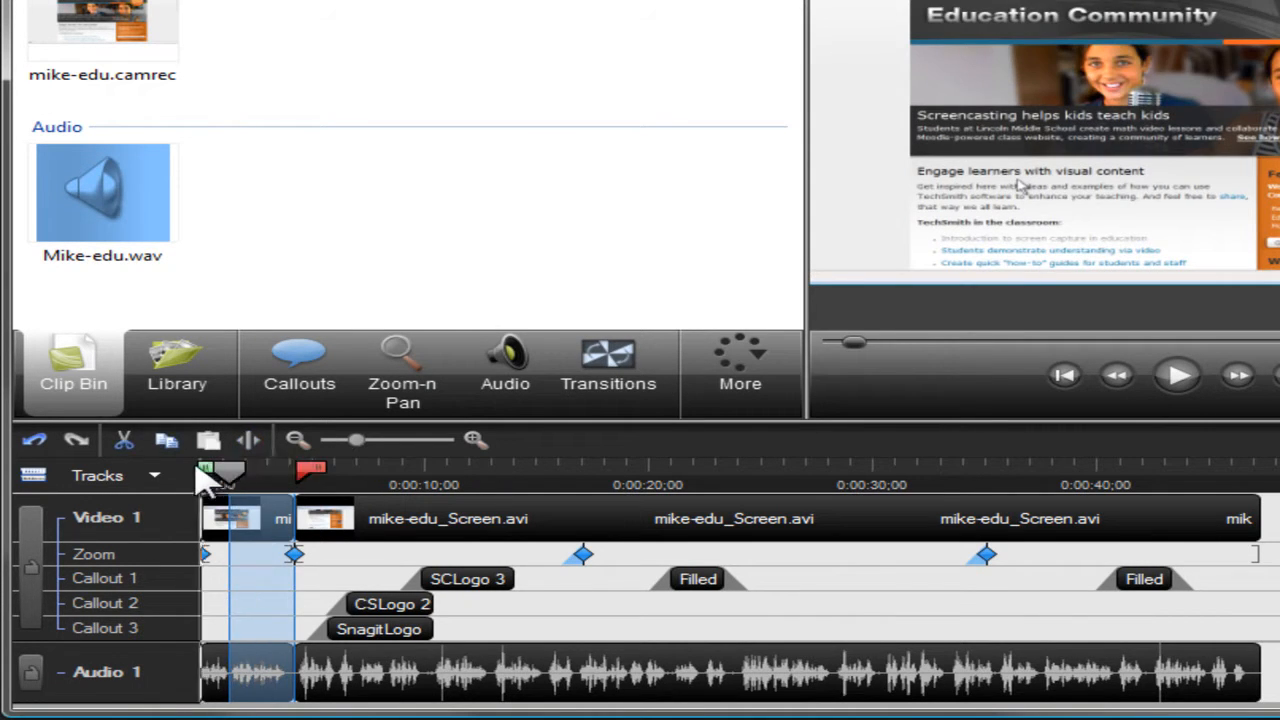
click(118, 444)
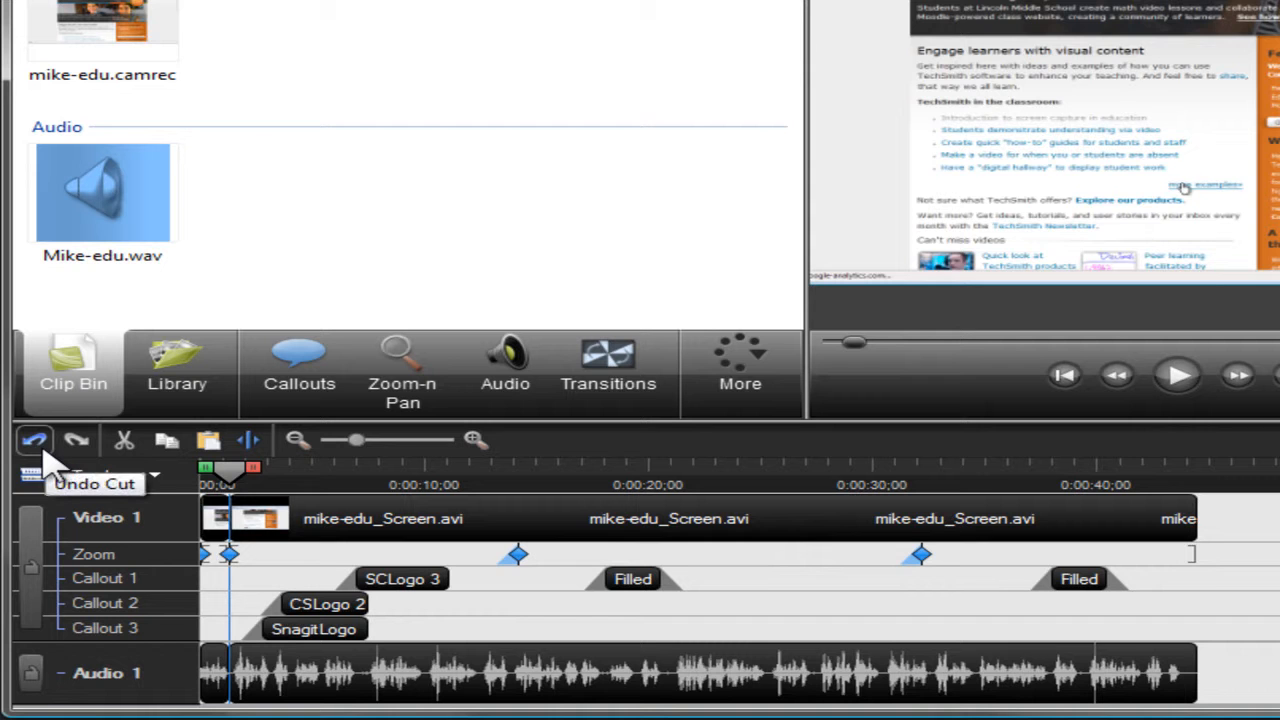
click(38, 445)
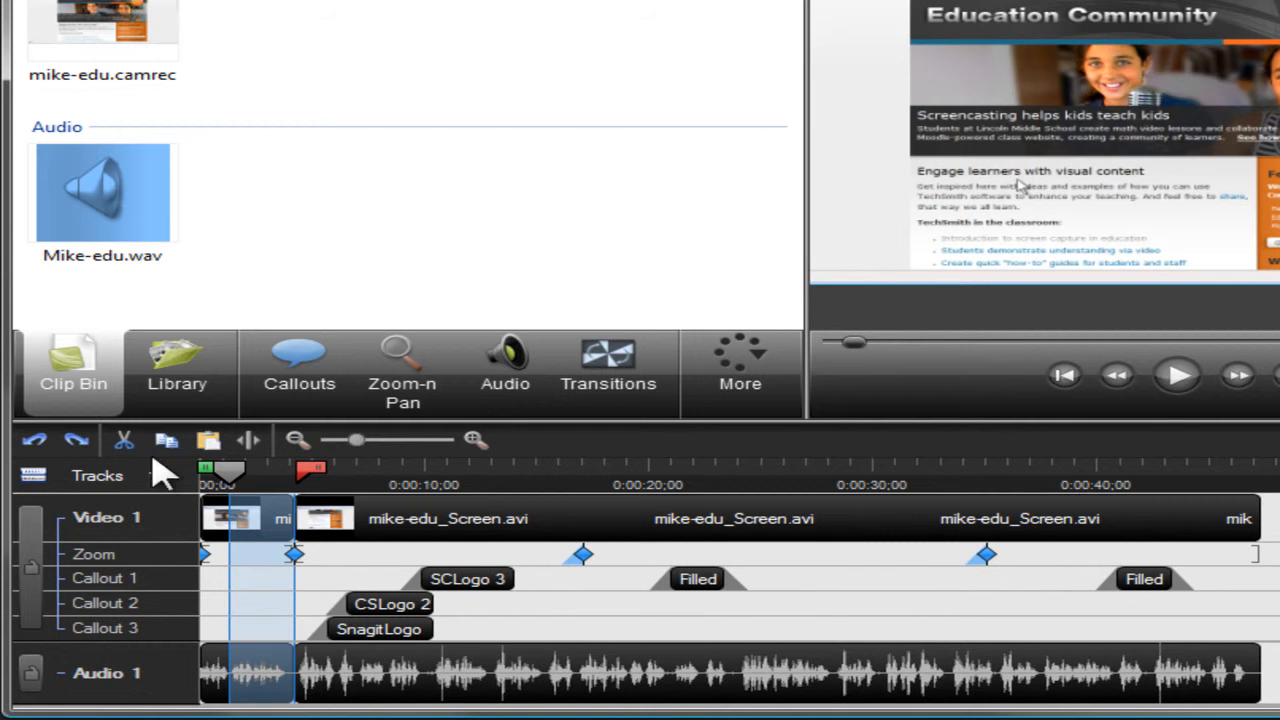
Step: Move the playhead to 0:00:06;15 and expand the Rounded Angles folder in the Library
click(346, 468)
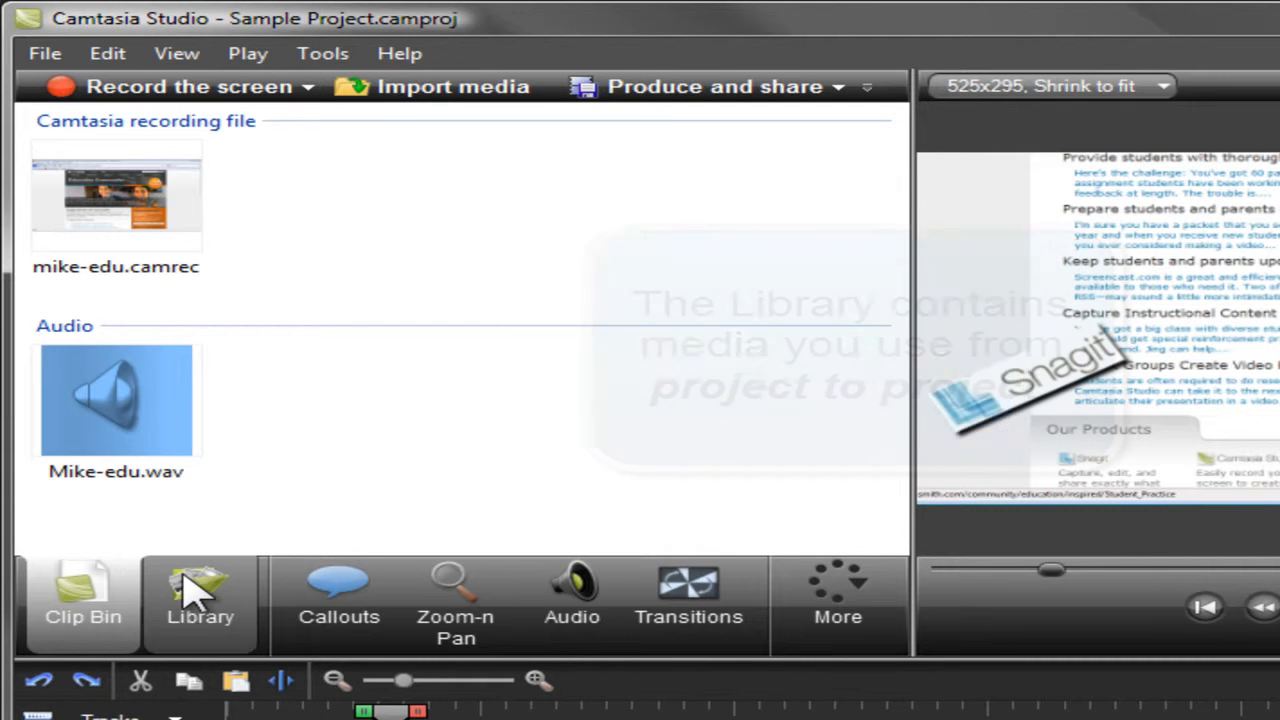
click(195, 592)
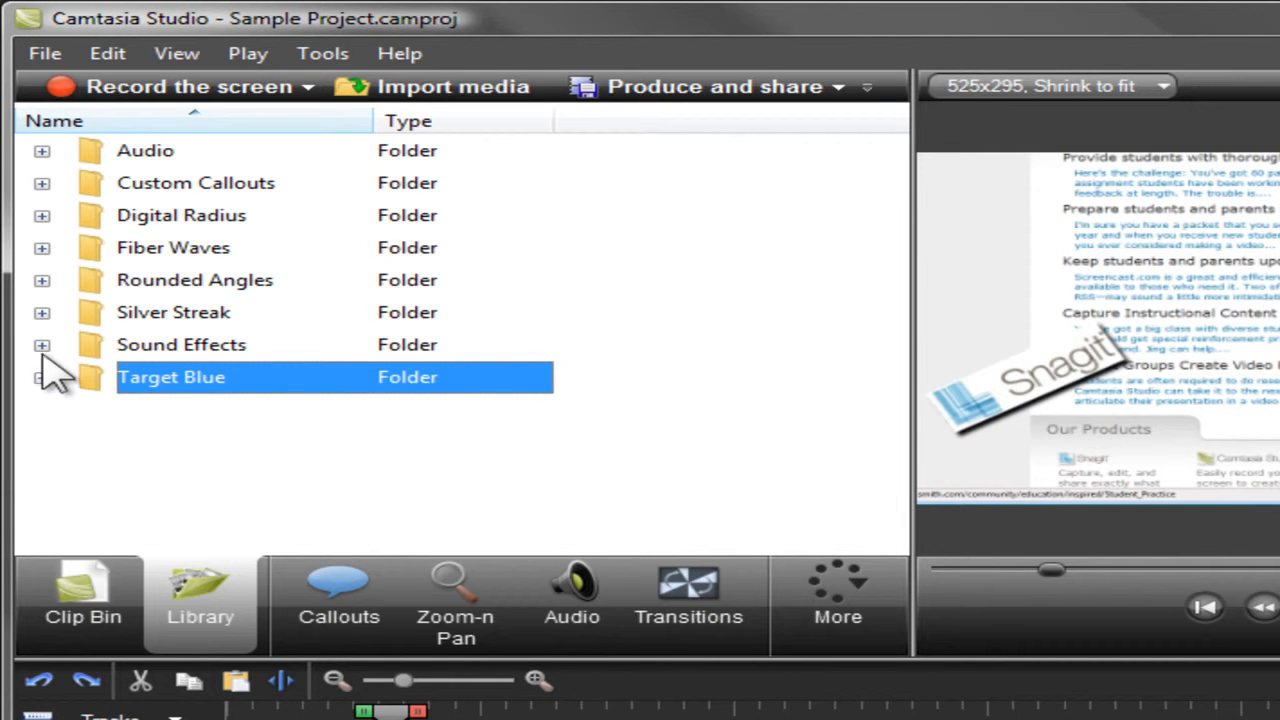
click(42, 280)
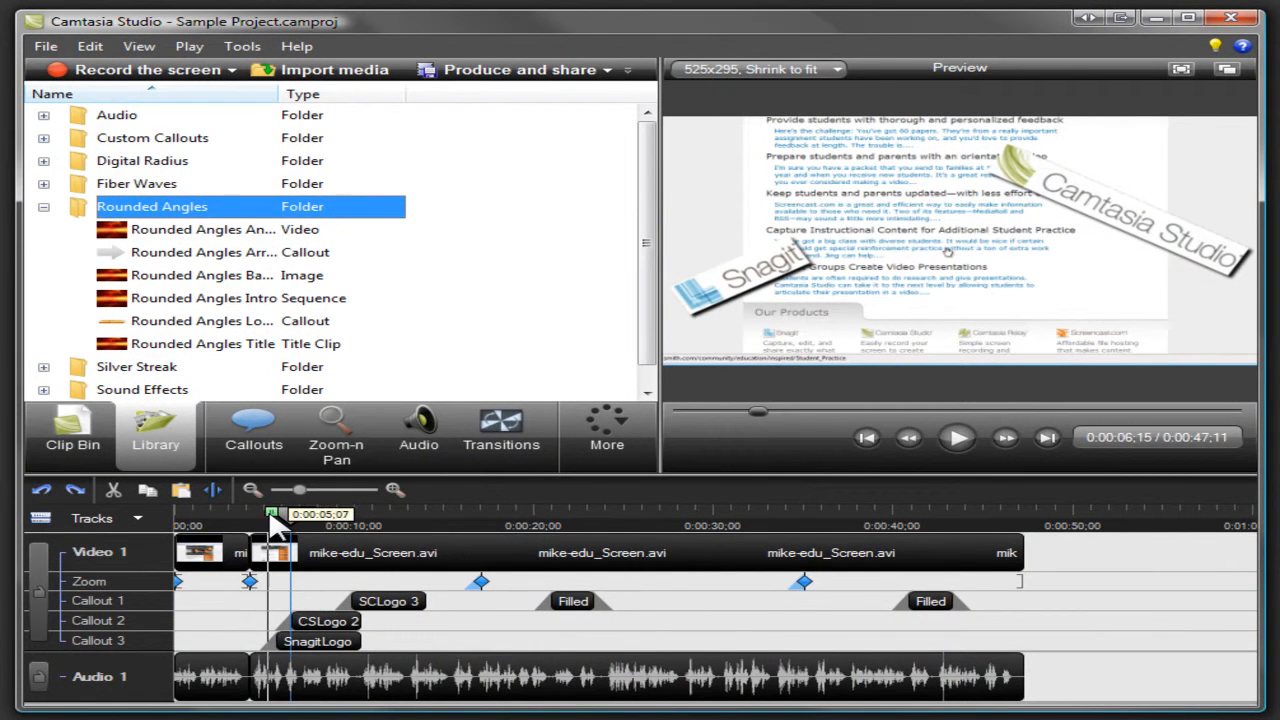
Step: Add the timeline range from 0:00:03;25 to 0:00:06;15 to the Library, and insert the Rounded Angles Title clip at the timeline's start
drag(268, 522, 228, 511)
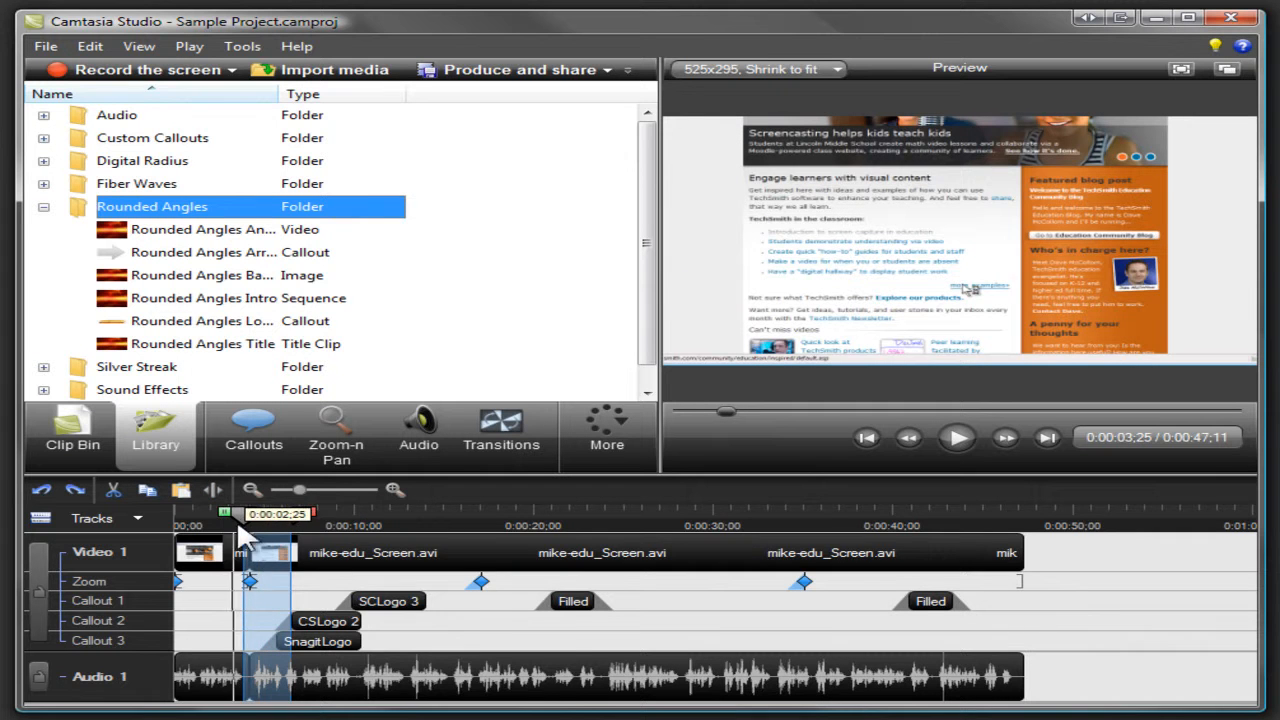
right_click(266, 553)
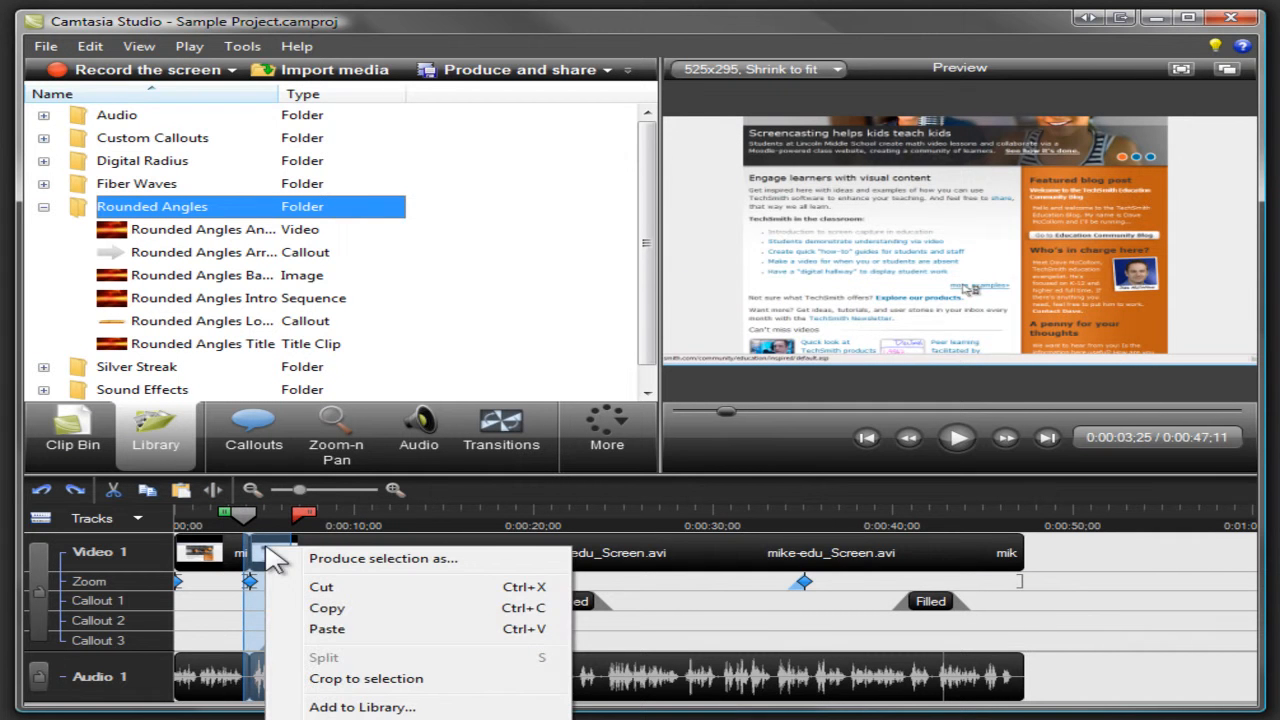
click(318, 708)
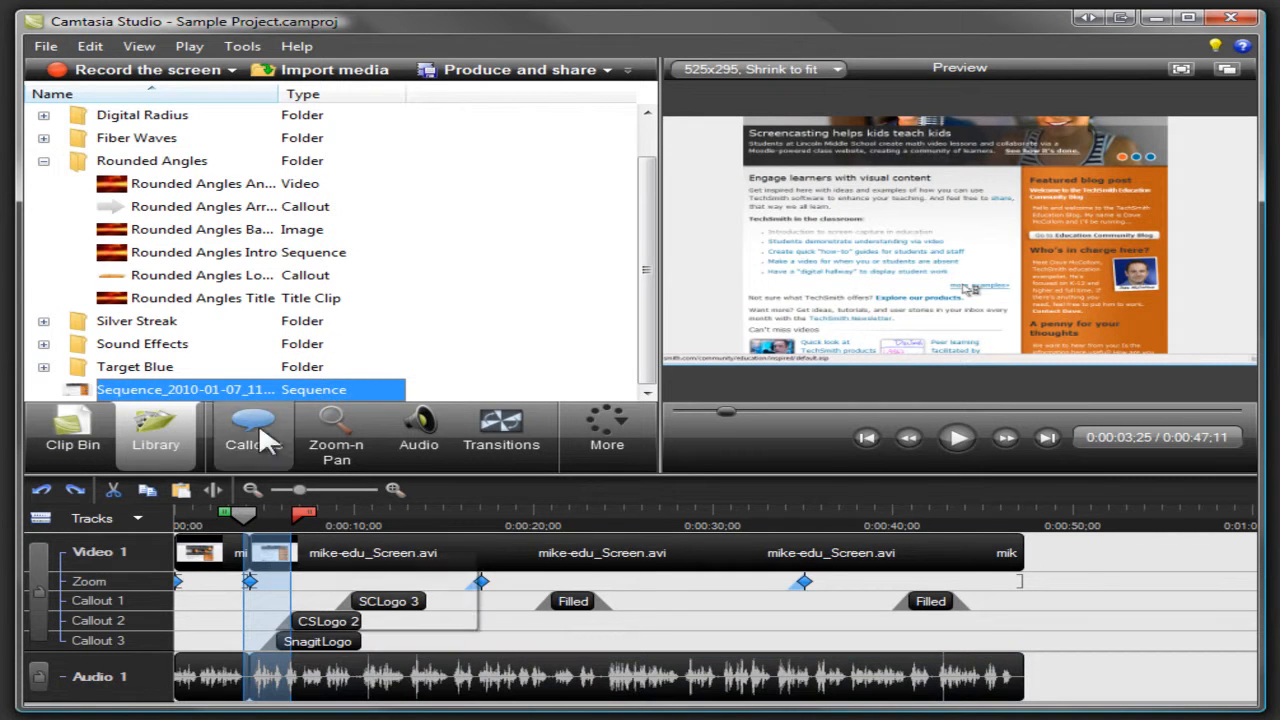
drag(258, 298, 186, 556)
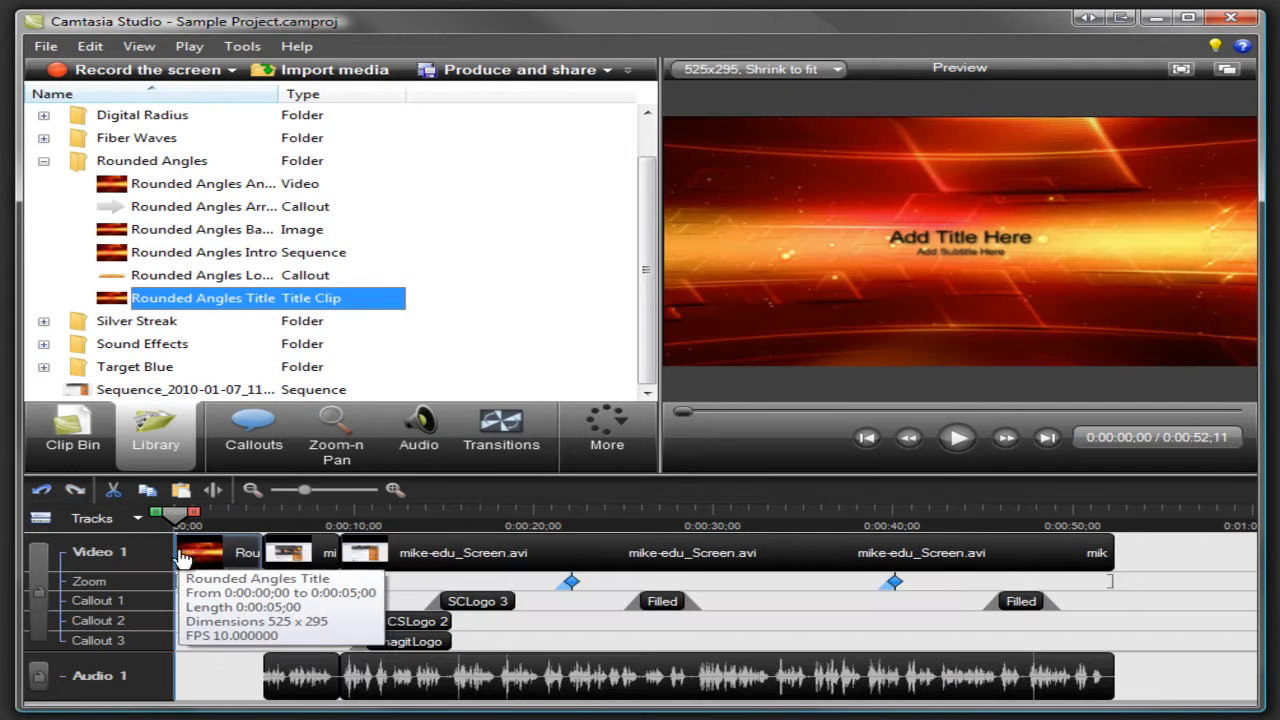
Step: Add an arrow callout at 0:00:05;24, make it smaller and place it beside the girl's photo in the web page banner
click(278, 524)
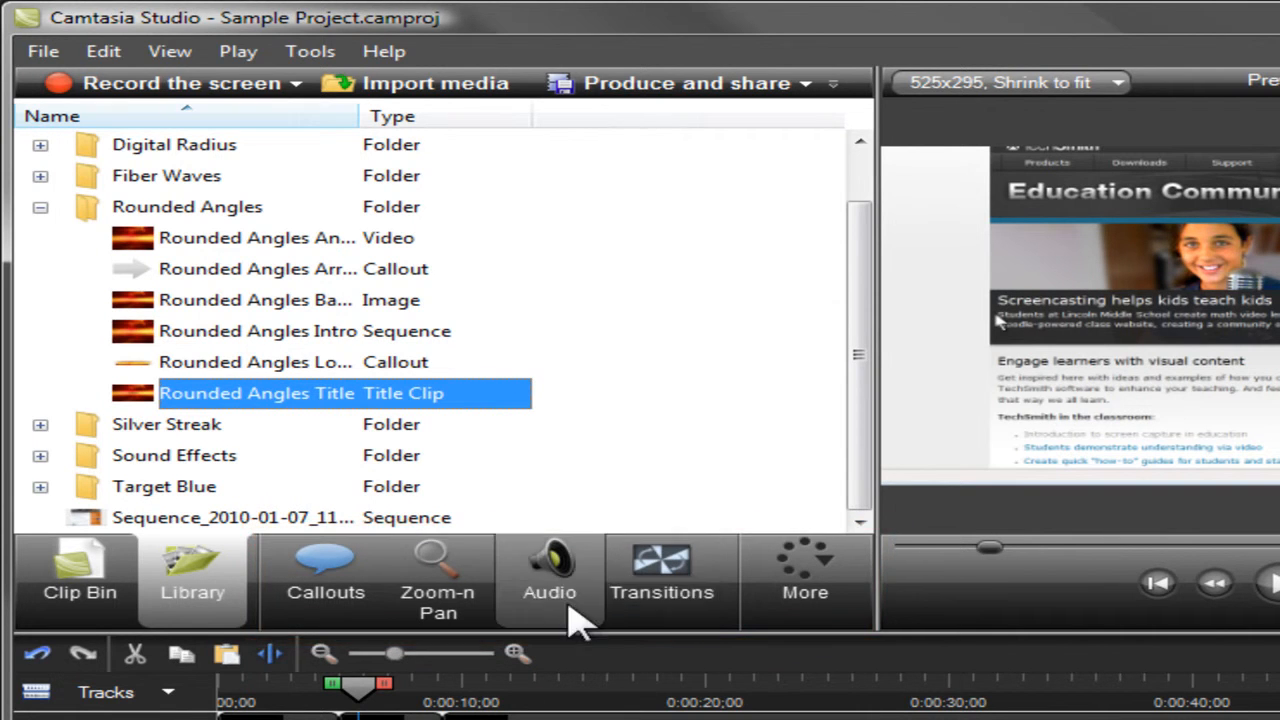
click(336, 598)
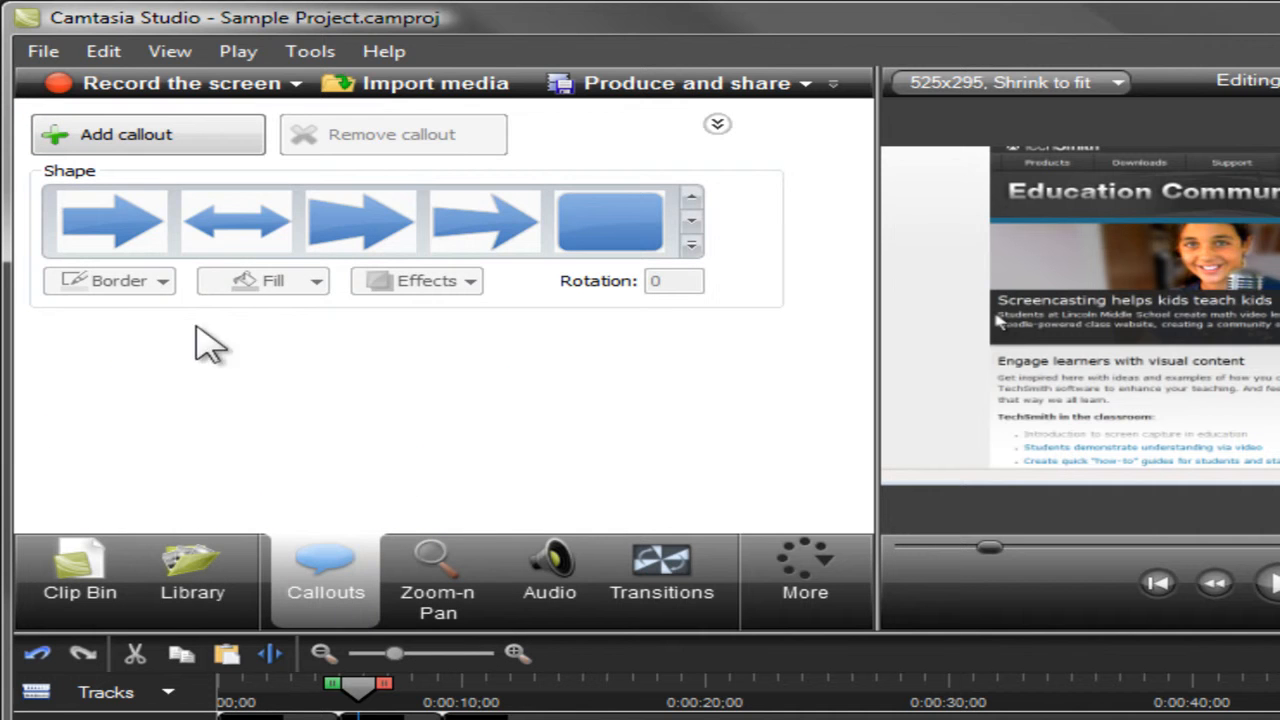
click(158, 250)
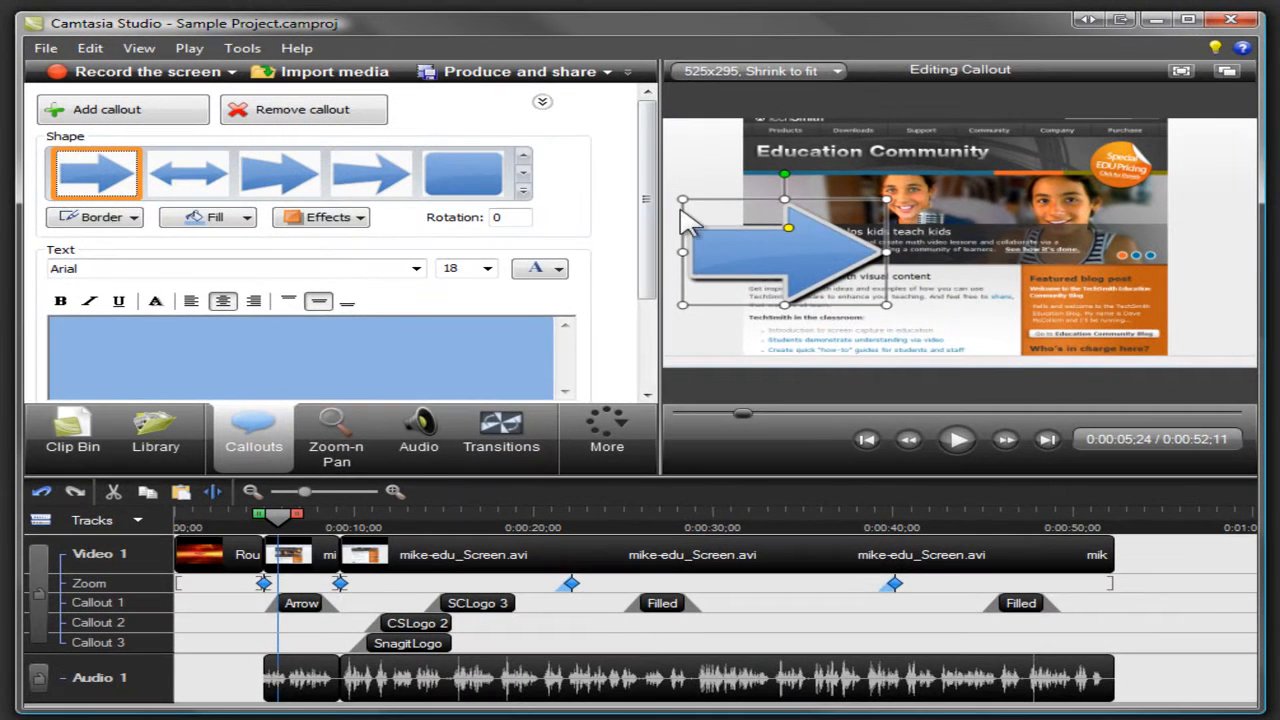
drag(683, 200, 773, 195)
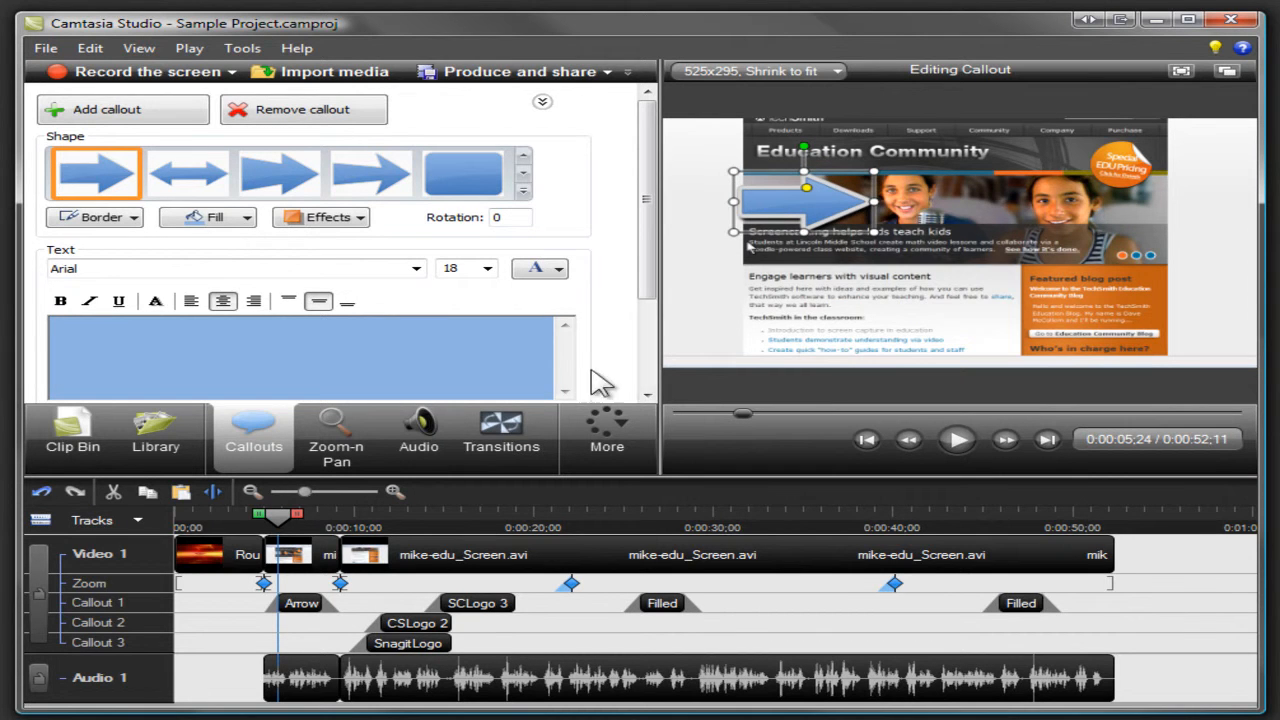
Step: Insert a Fade through black transition between the Rounded Angles Title and the first mike-edu_Screen.avi clip, and return to the Clip Bin
click(511, 419)
drag(497, 232, 293, 550)
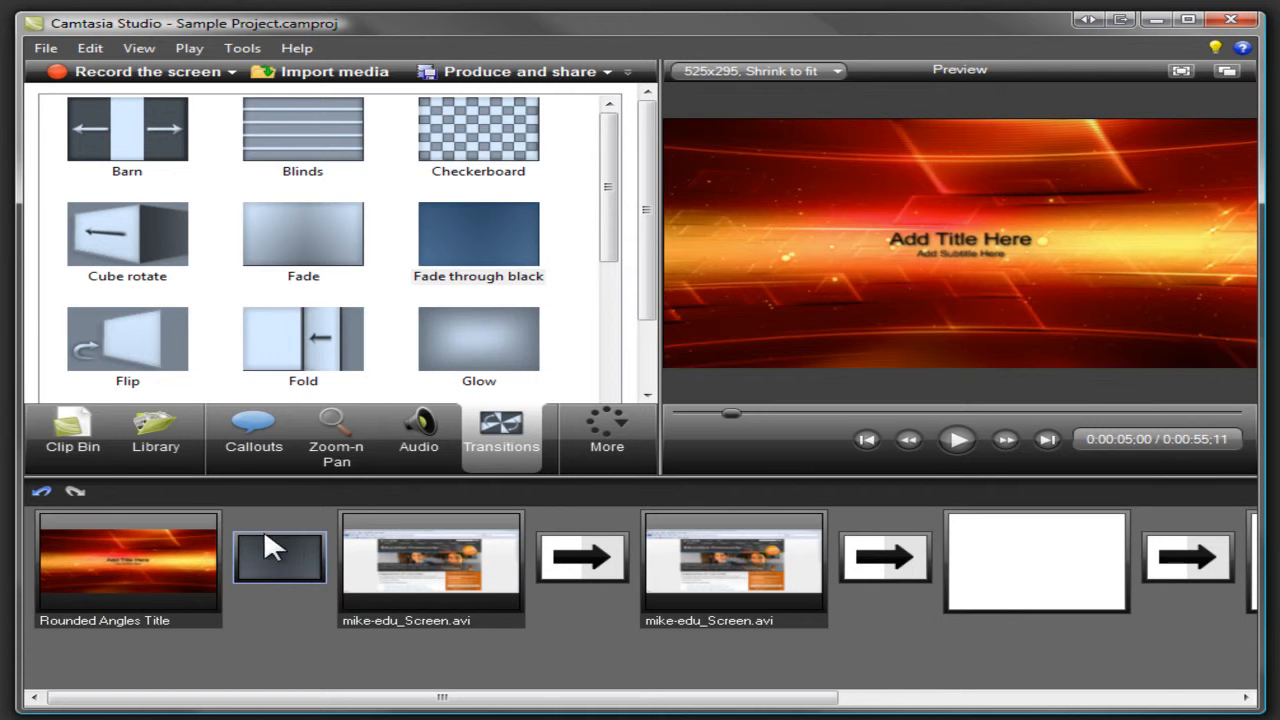
click(82, 440)
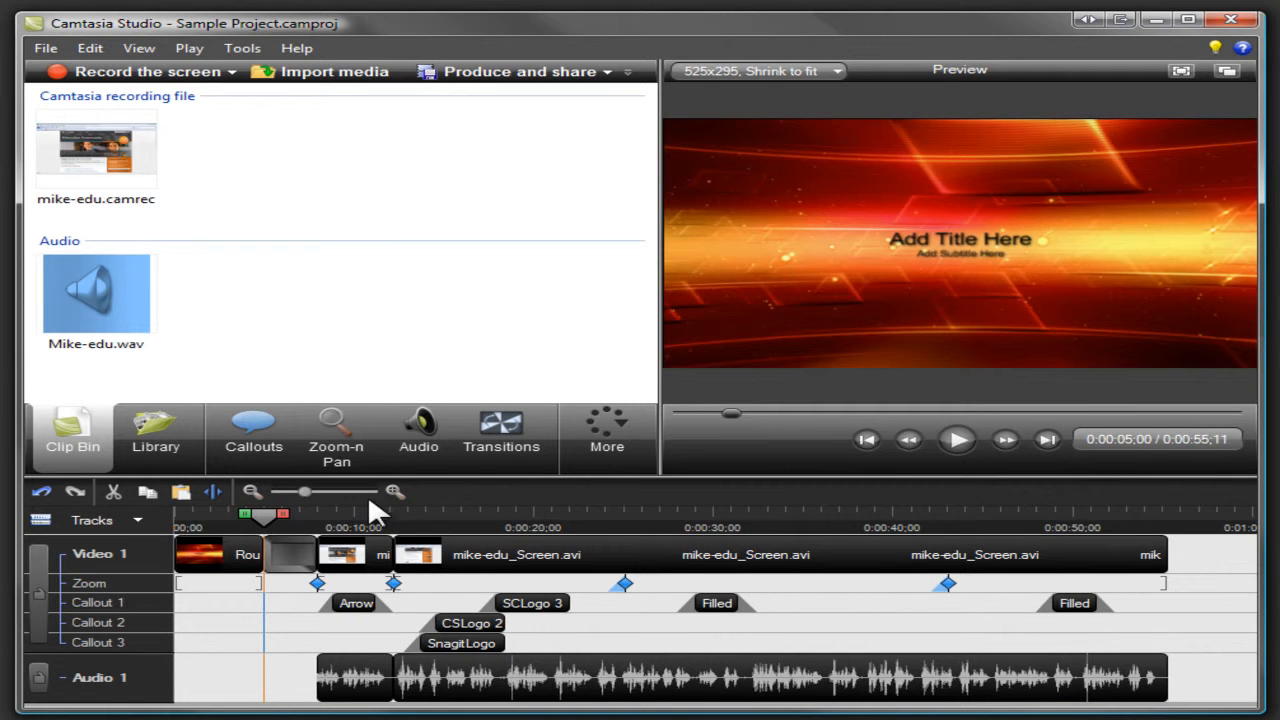
Step: Create a Zoom-n-Pan keyframe at 0:00:13;03 by shrinking the zoom area and moving it over the page's text
click(410, 518)
click(350, 455)
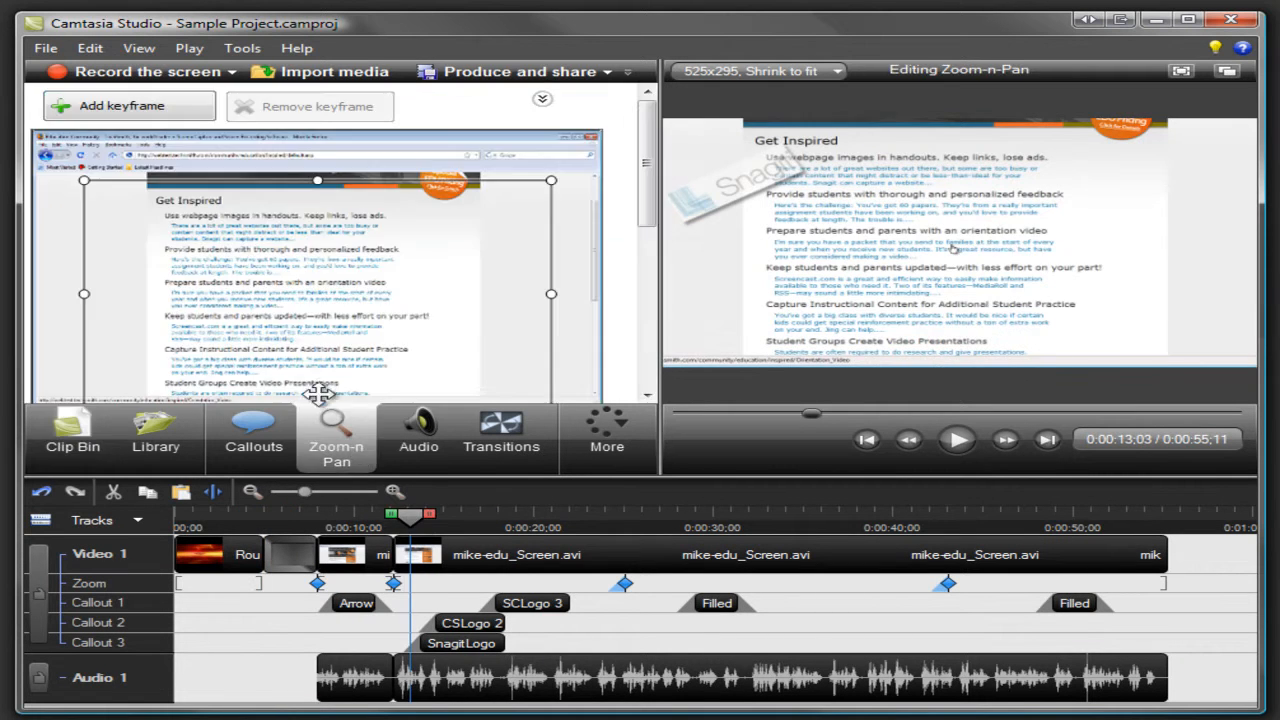
drag(88, 184, 250, 284)
drag(320, 333, 260, 298)
Step: Apply a yellow highlight effect to the mouse cursor using Cursor Effects
click(612, 426)
click(628, 466)
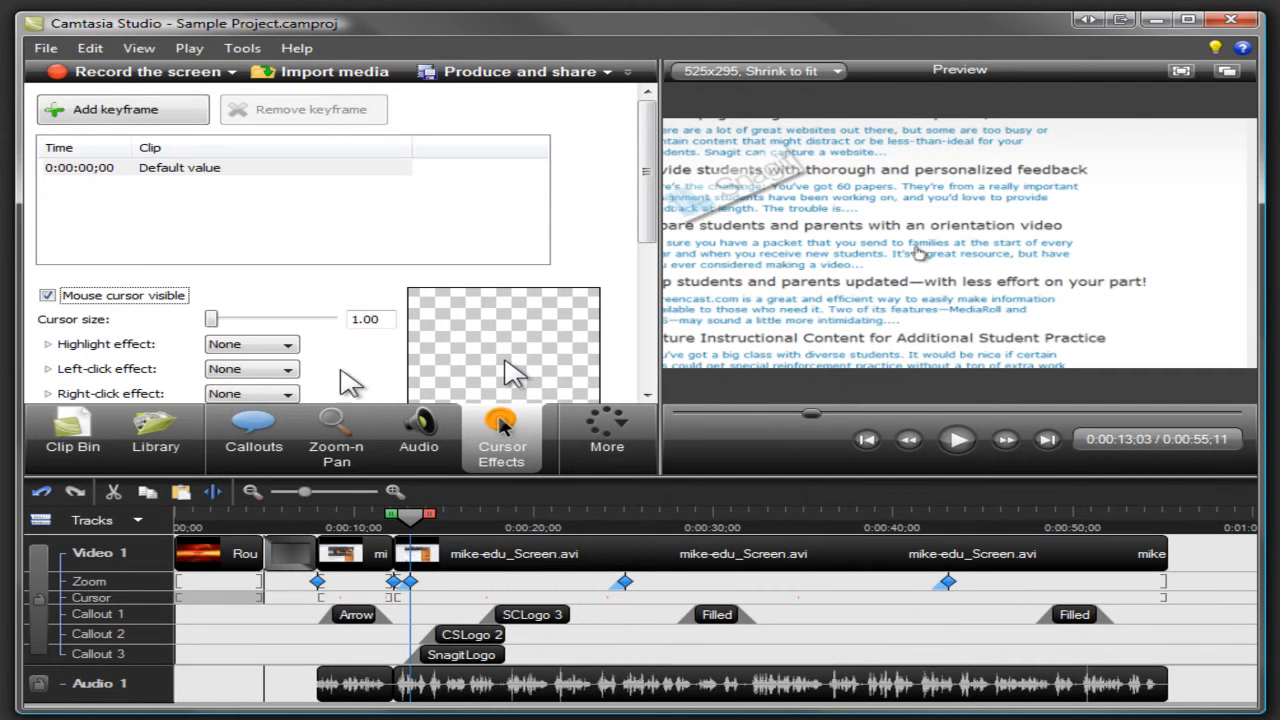
click(288, 346)
click(288, 373)
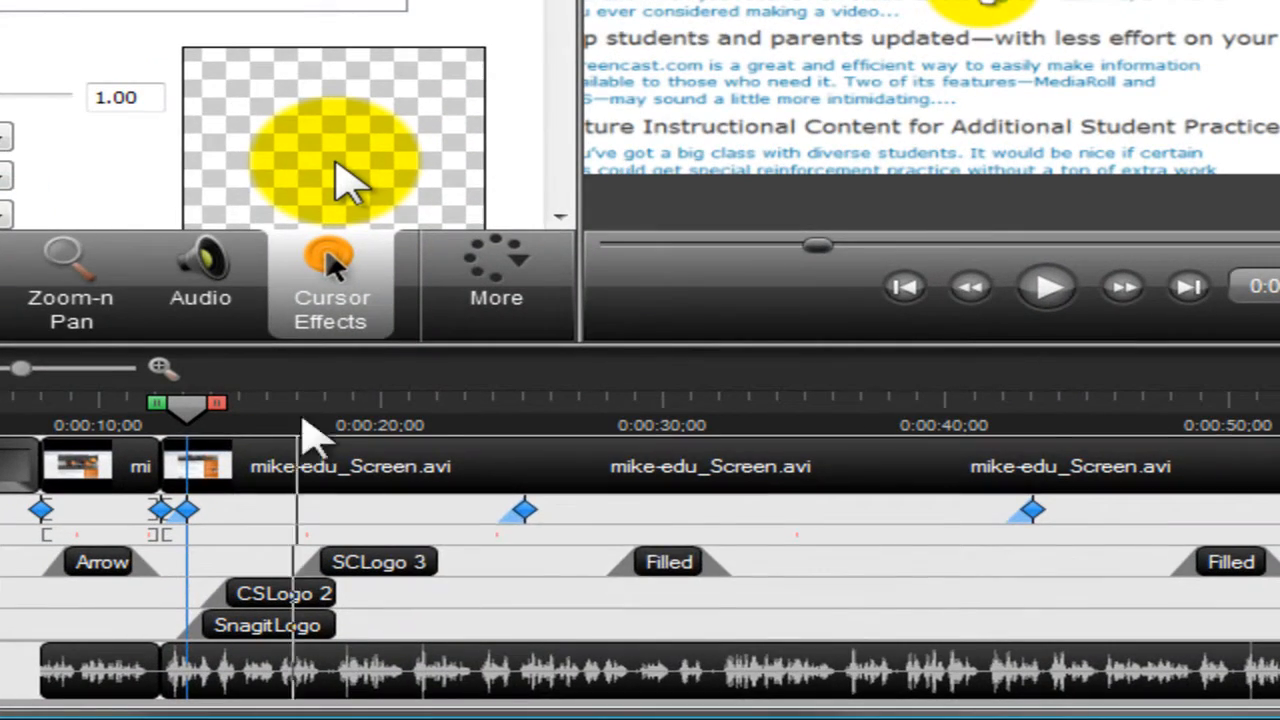
Step: Enlarge the filled "--Image & Video" text callout near 0:00:29, and return to the Clip Bin
click(662, 562)
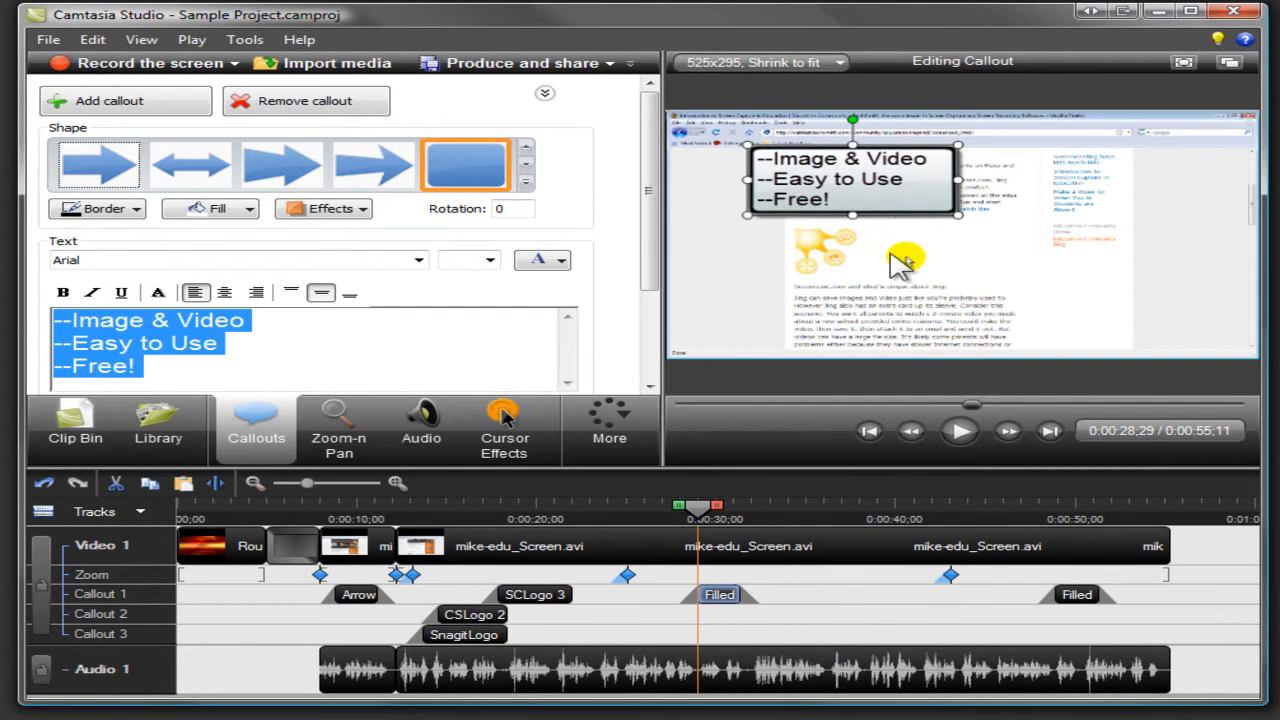
drag(958, 214, 1010, 252)
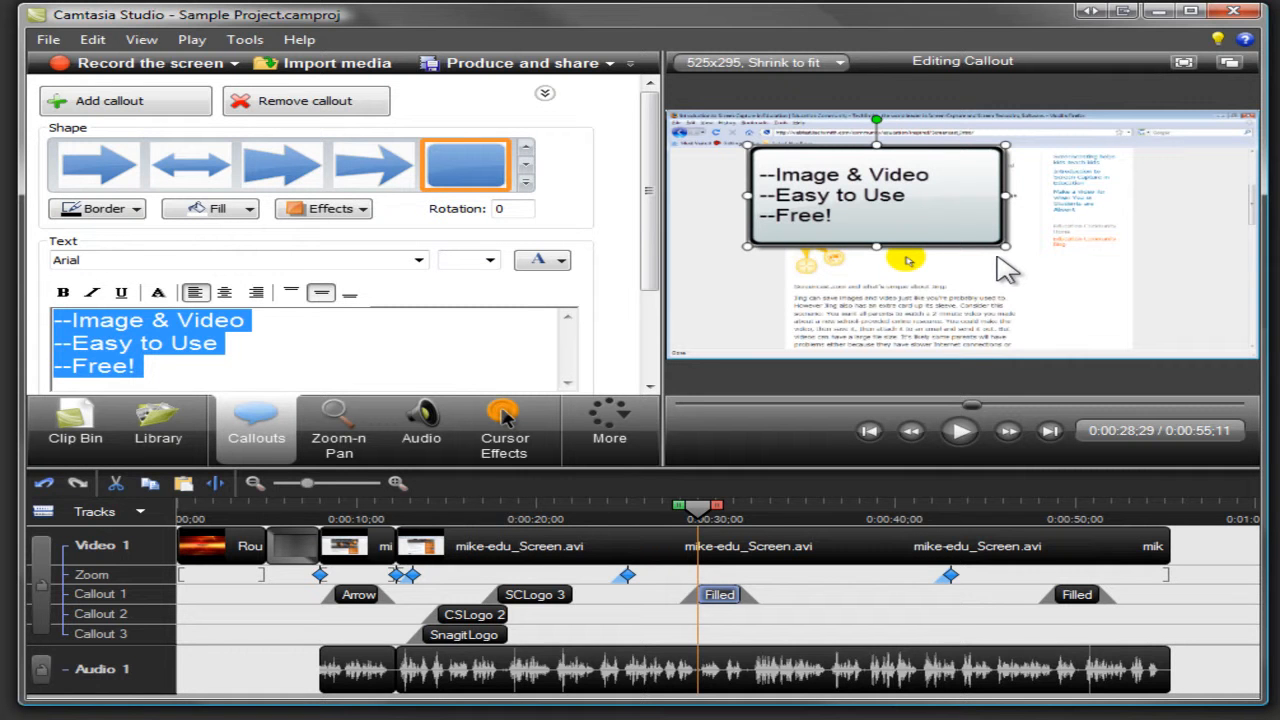
click(103, 428)
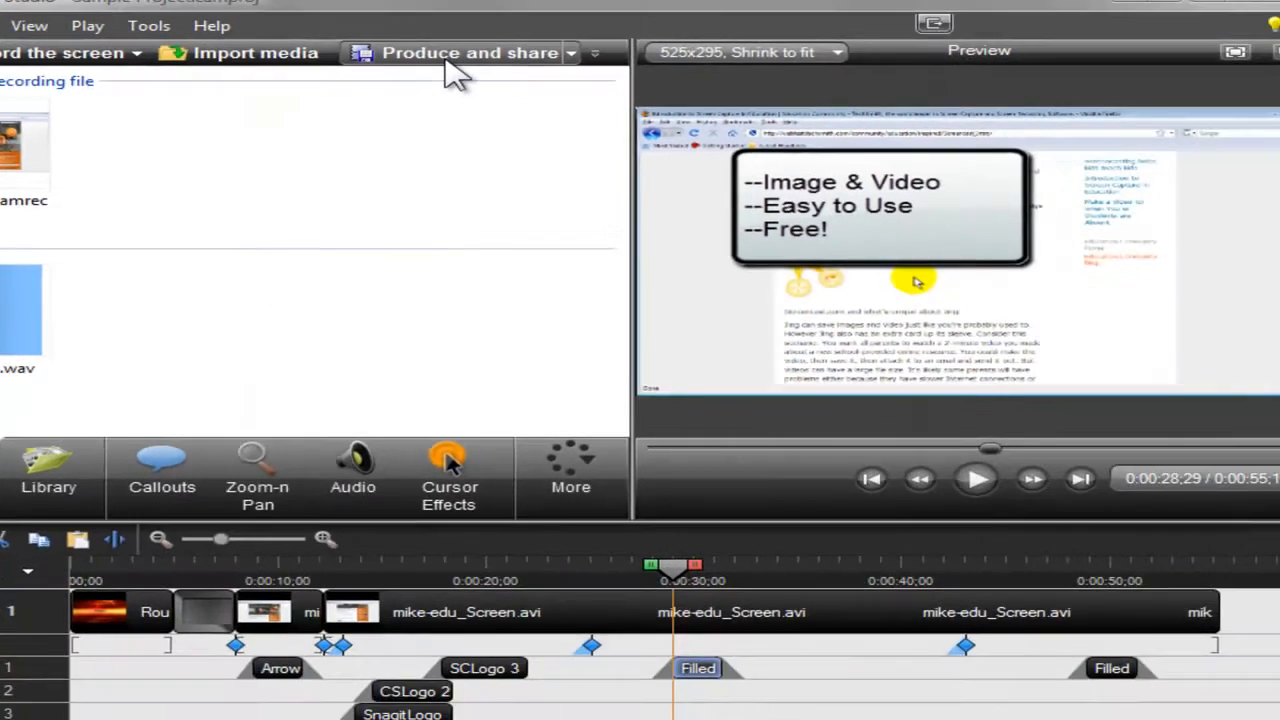
Step: Start producing the video in the Production Wizard with the Blog preset
click(452, 56)
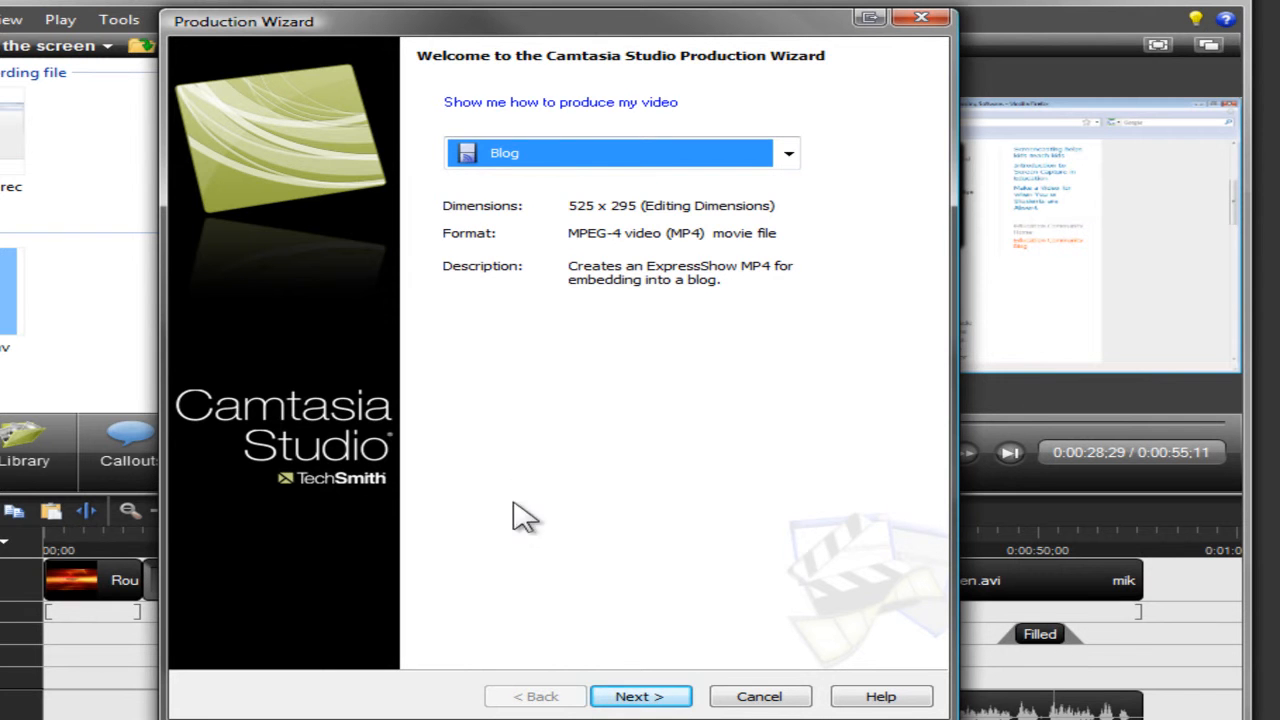
click(641, 697)
click(641, 697)
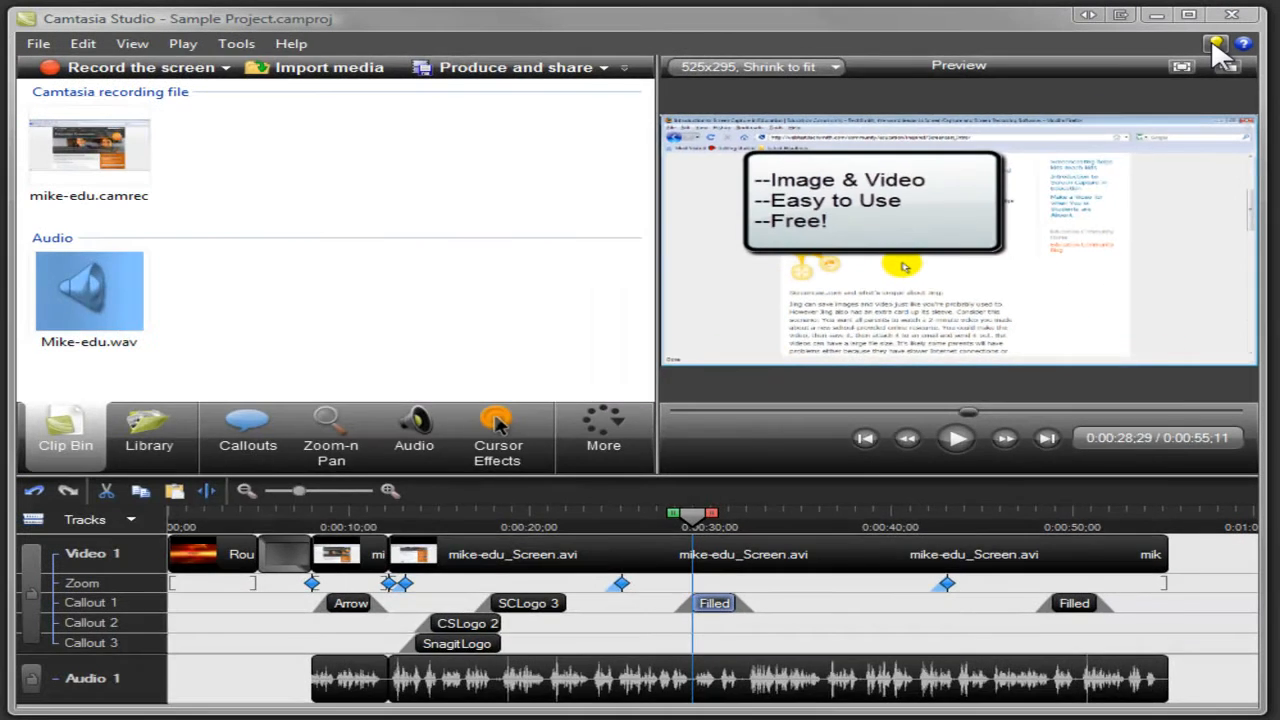
Step: Open the TechSmith Learning Center web page for training resources
click(1215, 46)
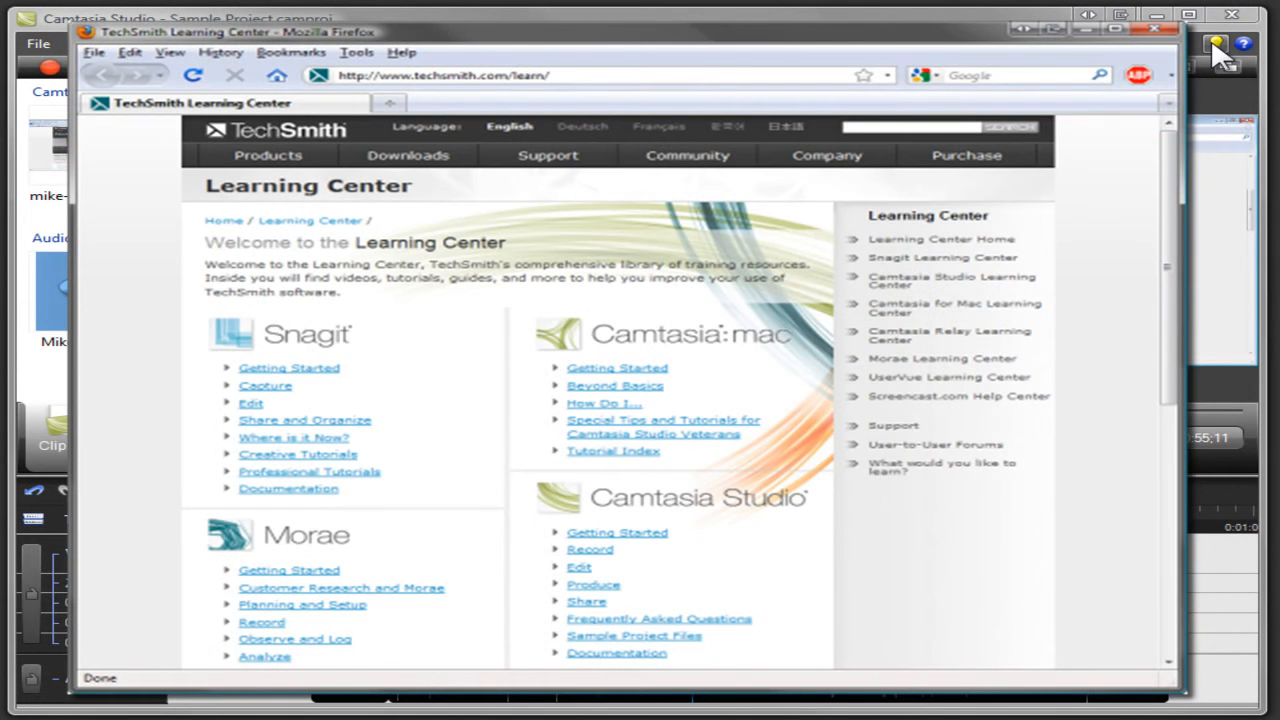